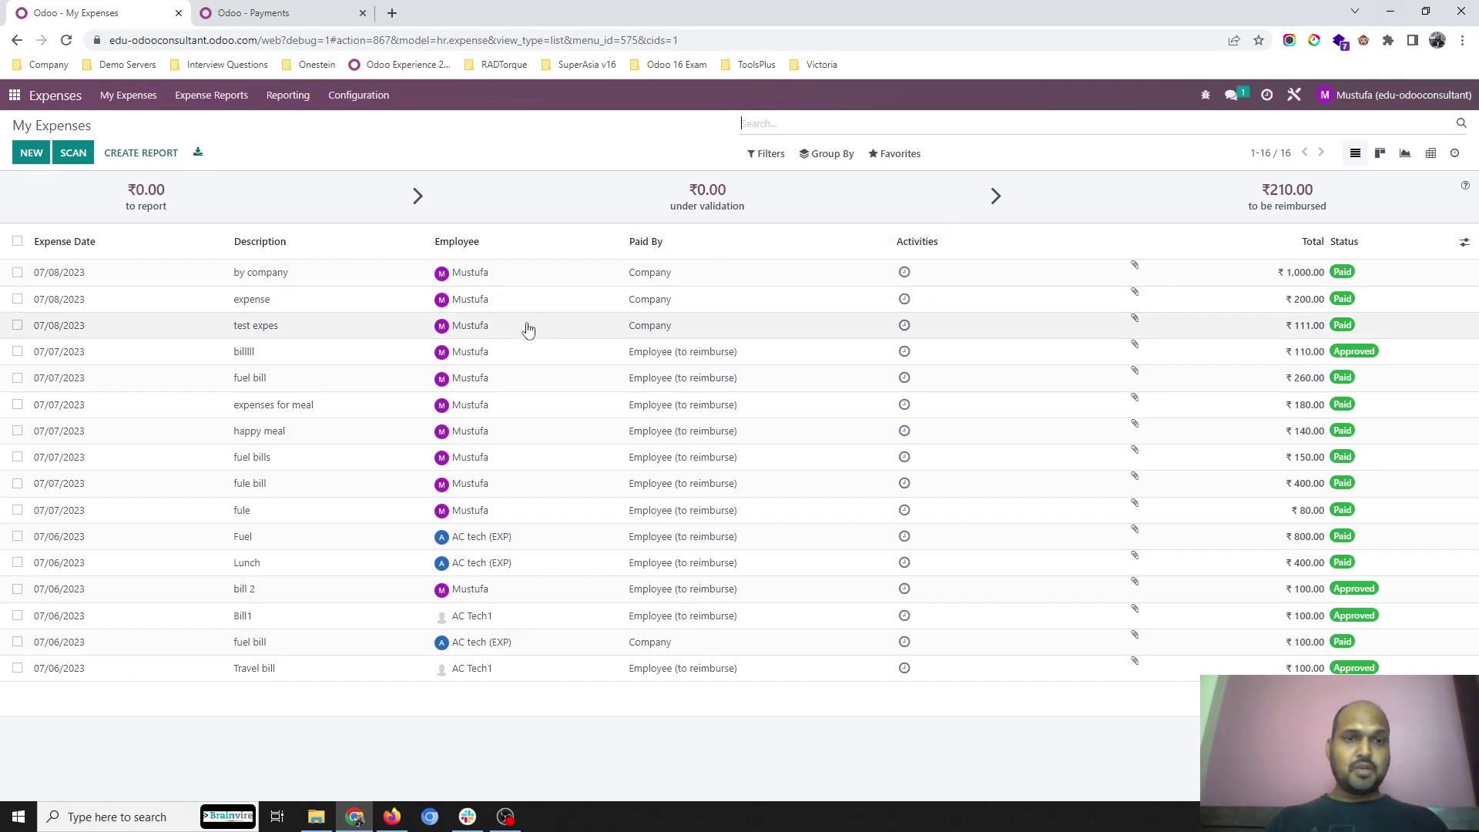
- Review the approved "billlll" expense's report and its vendor bill's journal items and invoice lines, and return to the My Expenses list
click(657, 355)
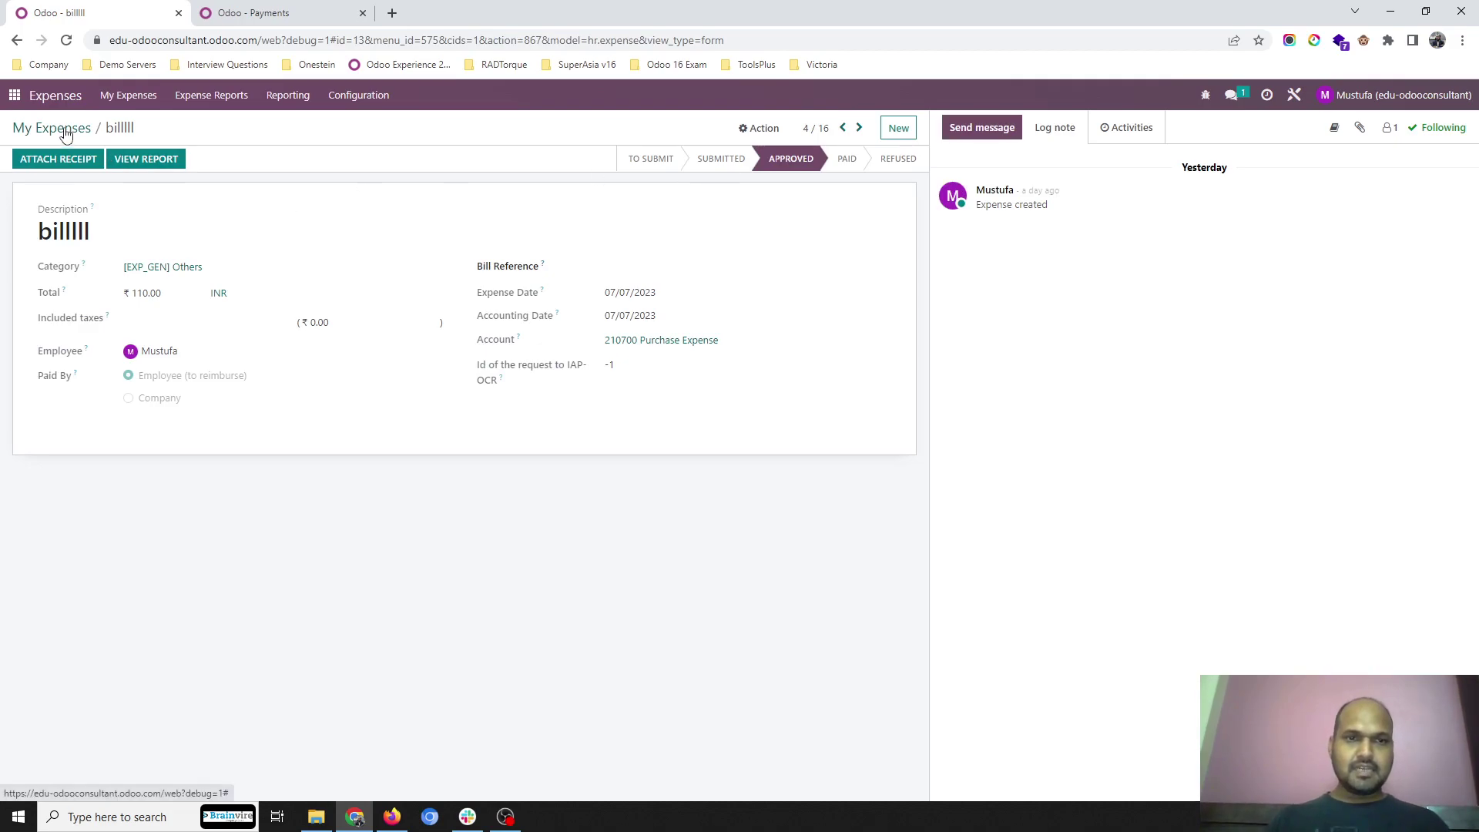
click(132, 159)
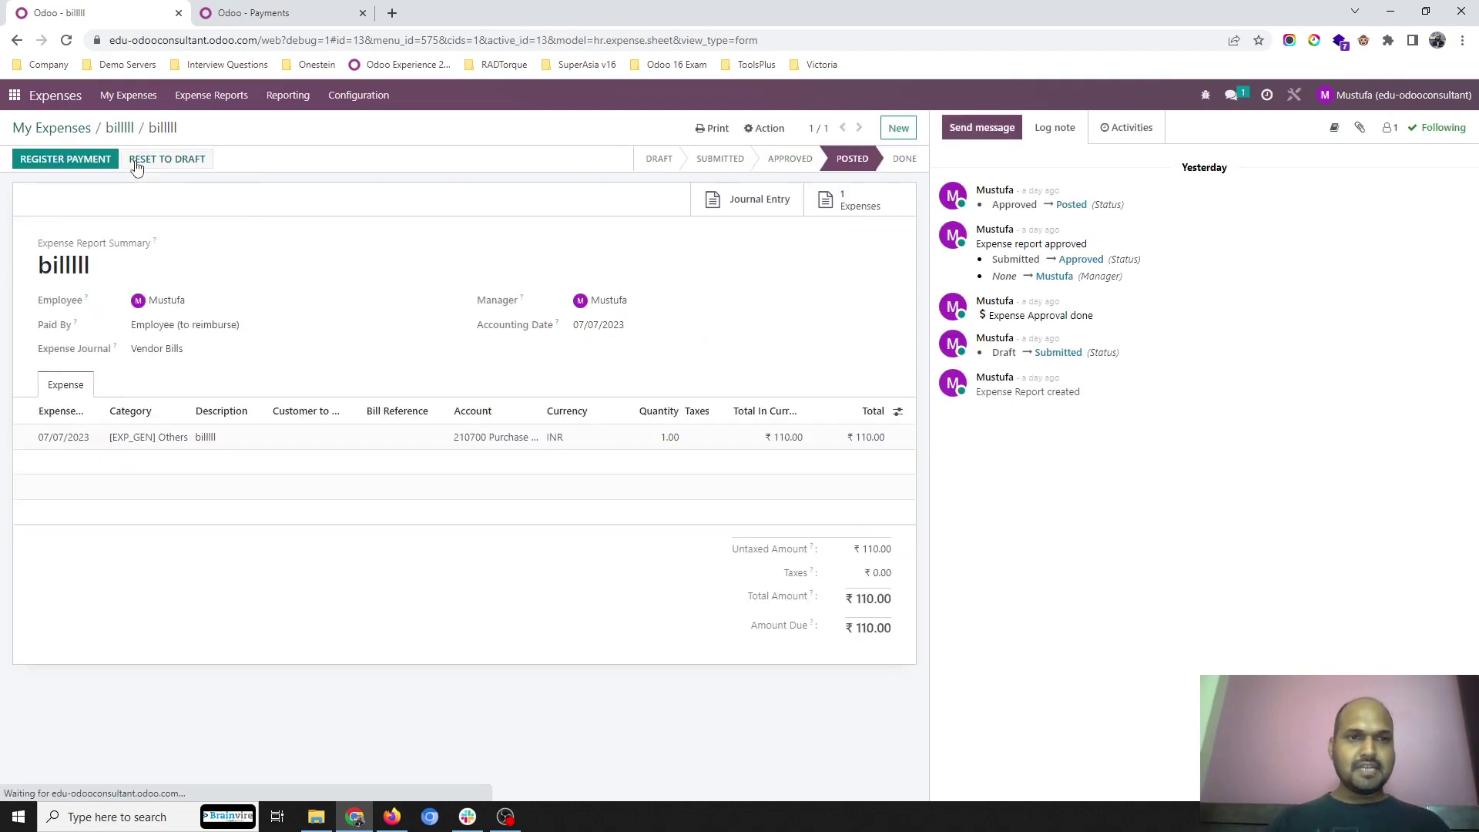
click(751, 199)
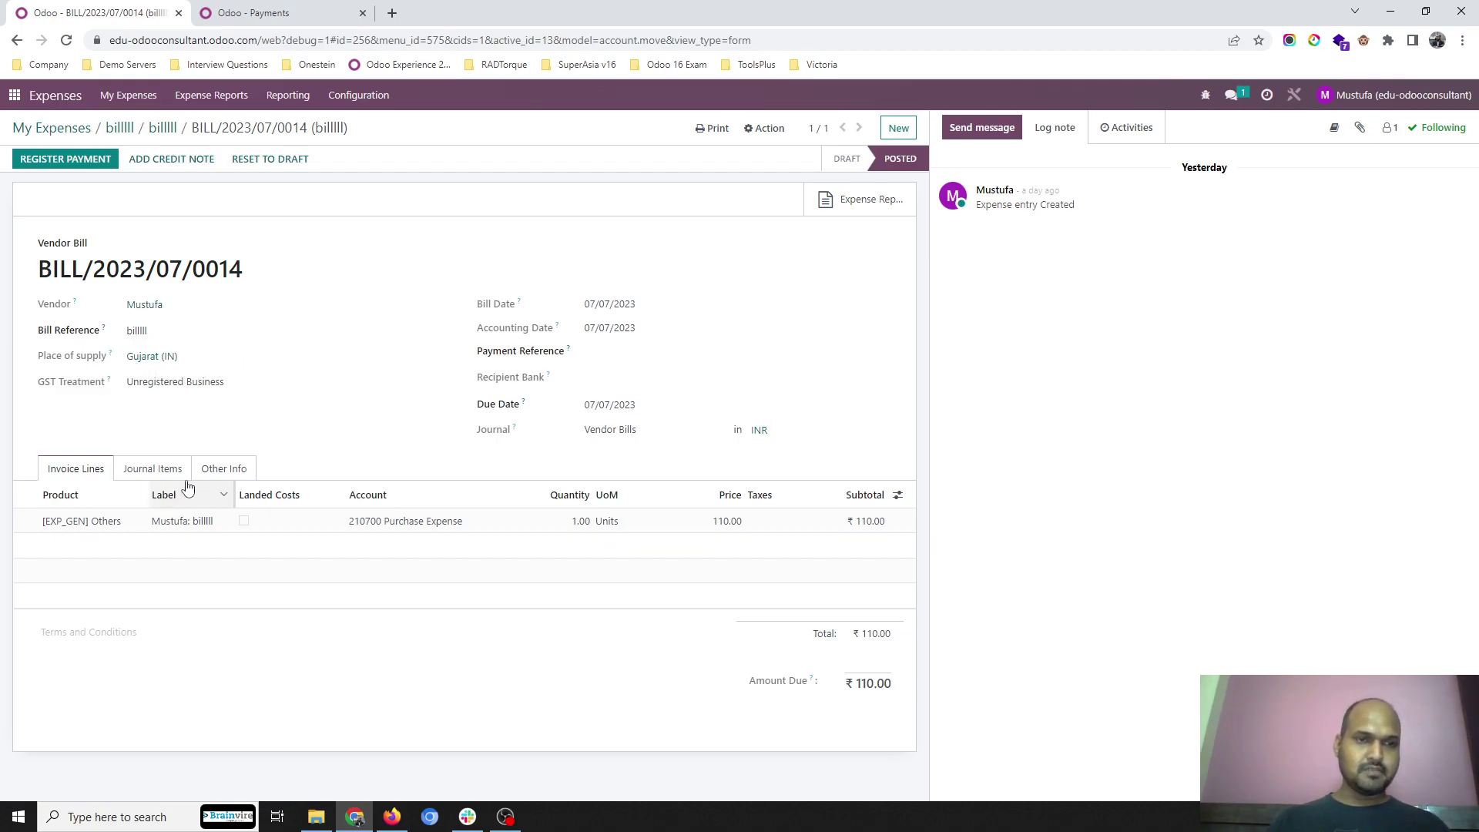
click(165, 471)
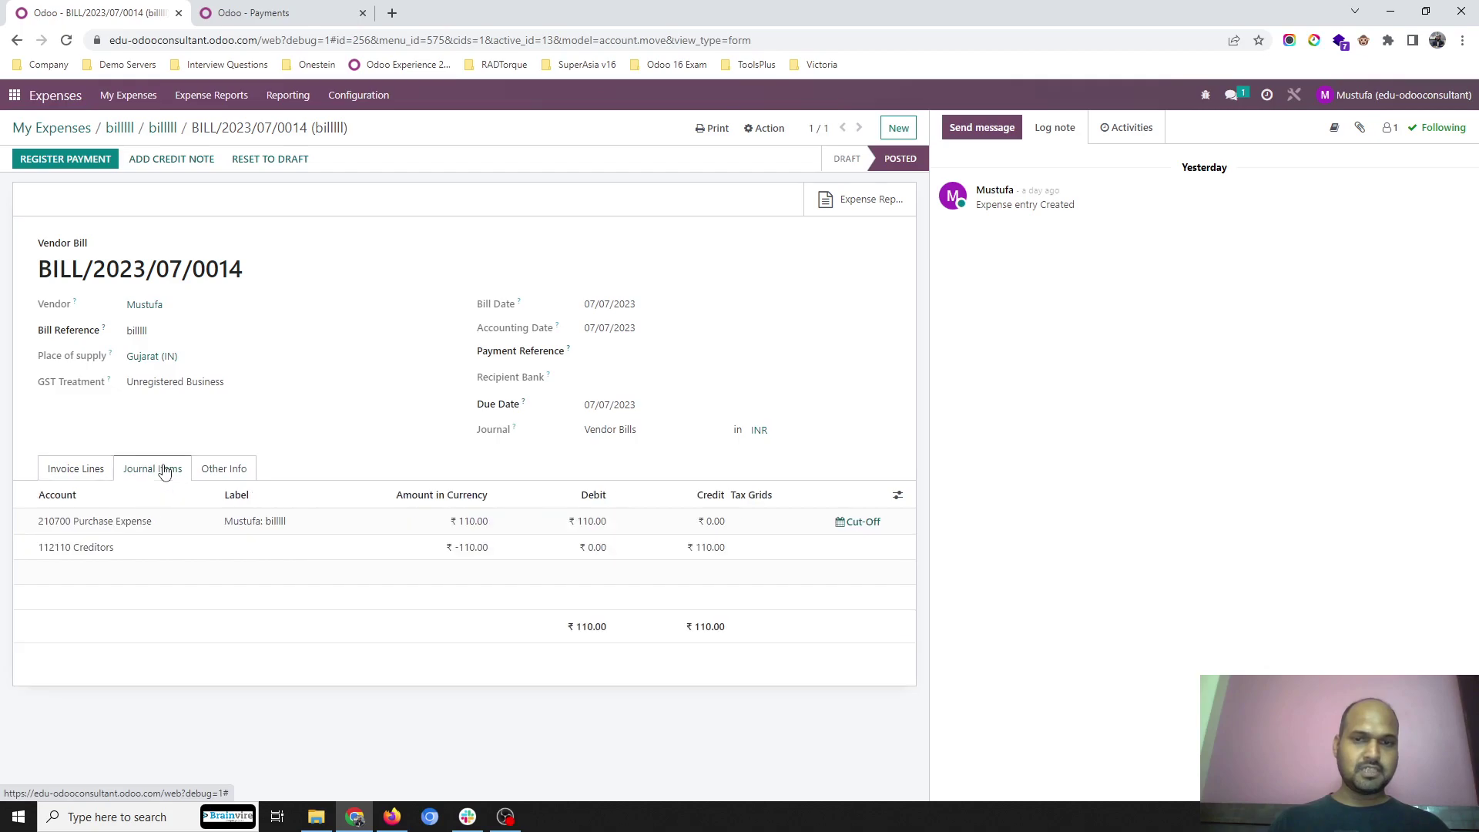
click(81, 471)
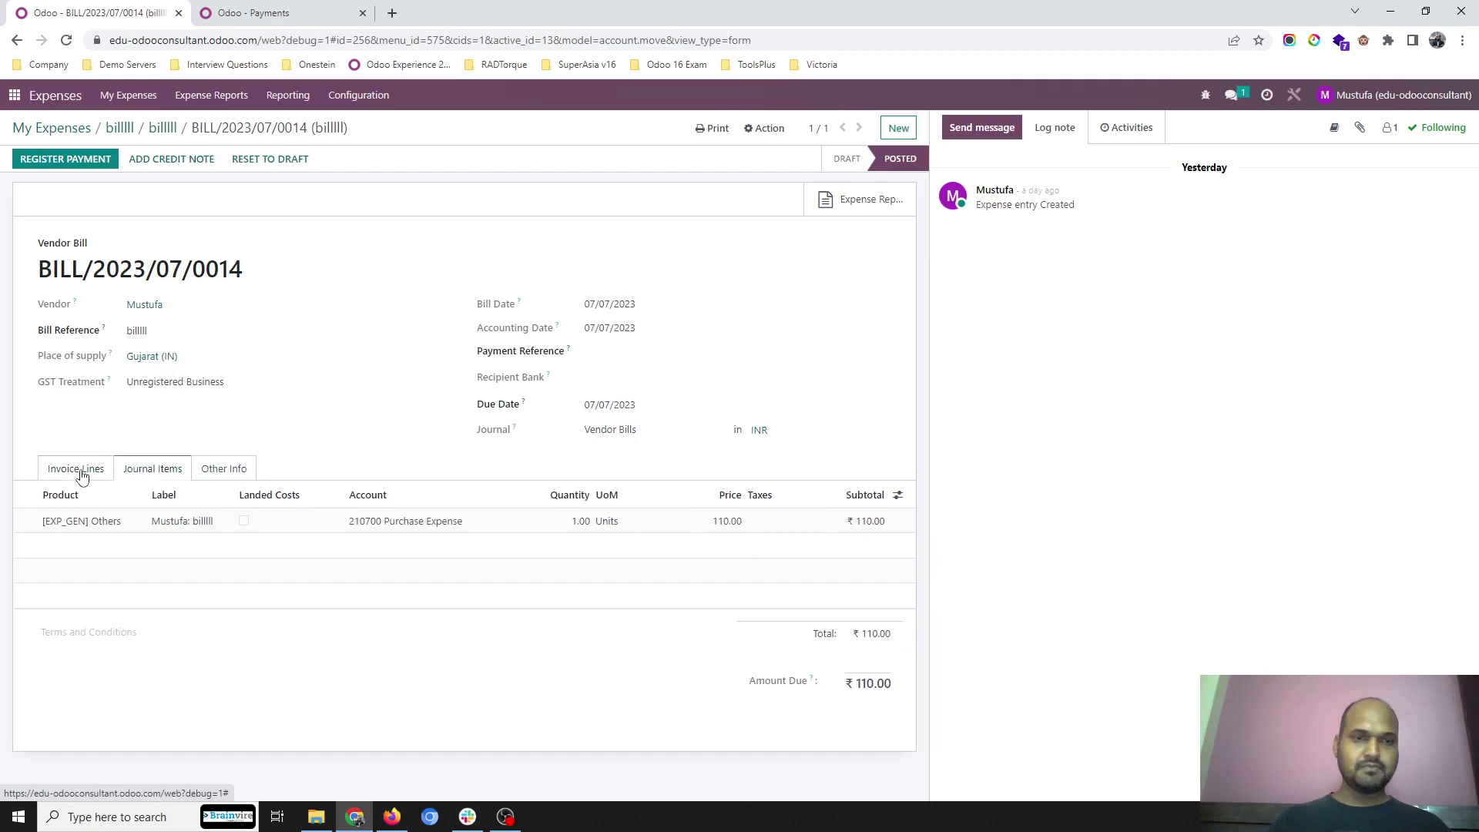
click(162, 128)
click(115, 127)
click(72, 130)
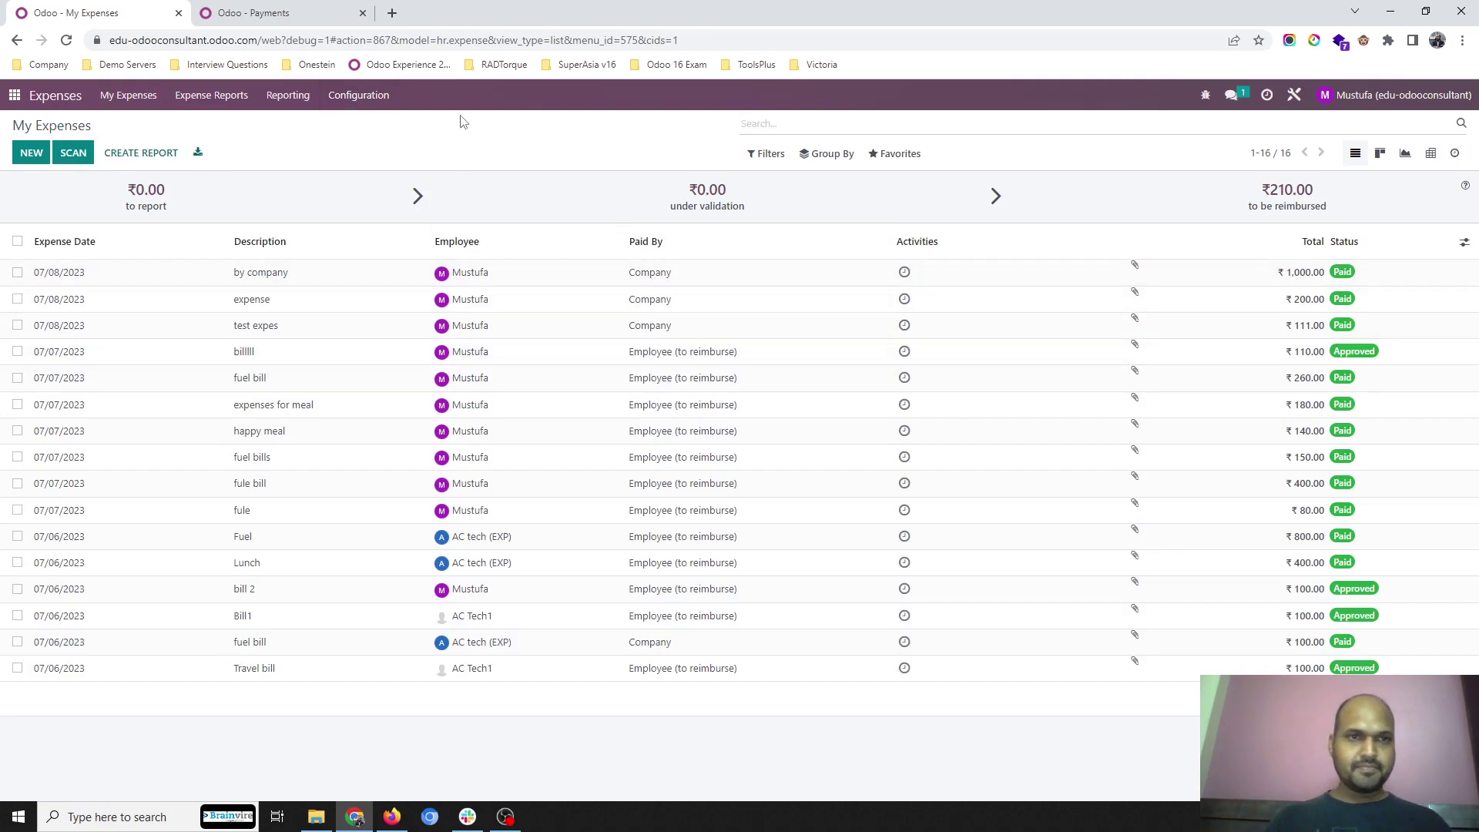
- Switch to the Accounting app and open the Cash journal's reconciliation view from the accounting dashboard
click(309, 26)
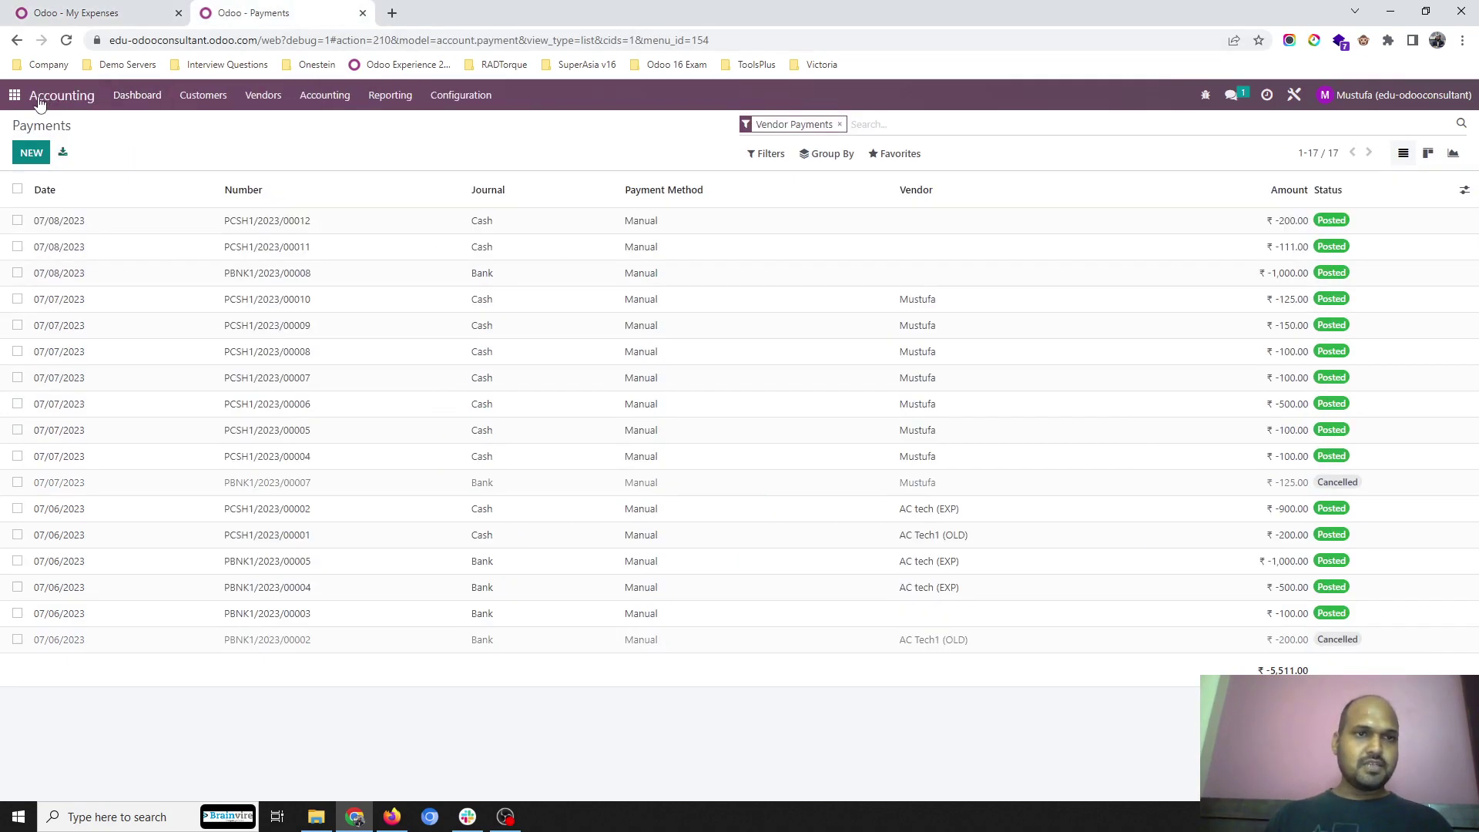
click(16, 95)
click(685, 271)
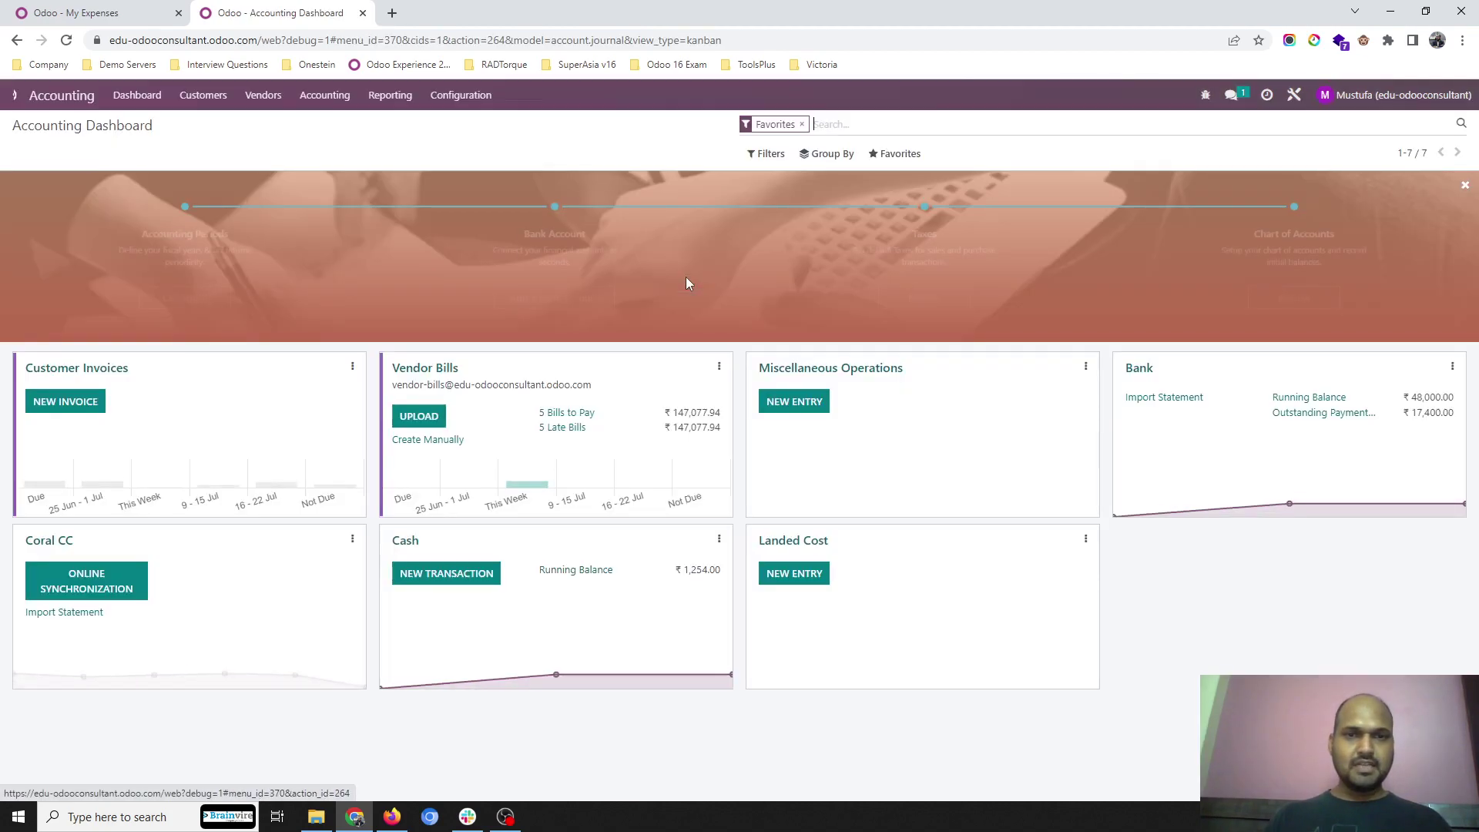
click(413, 544)
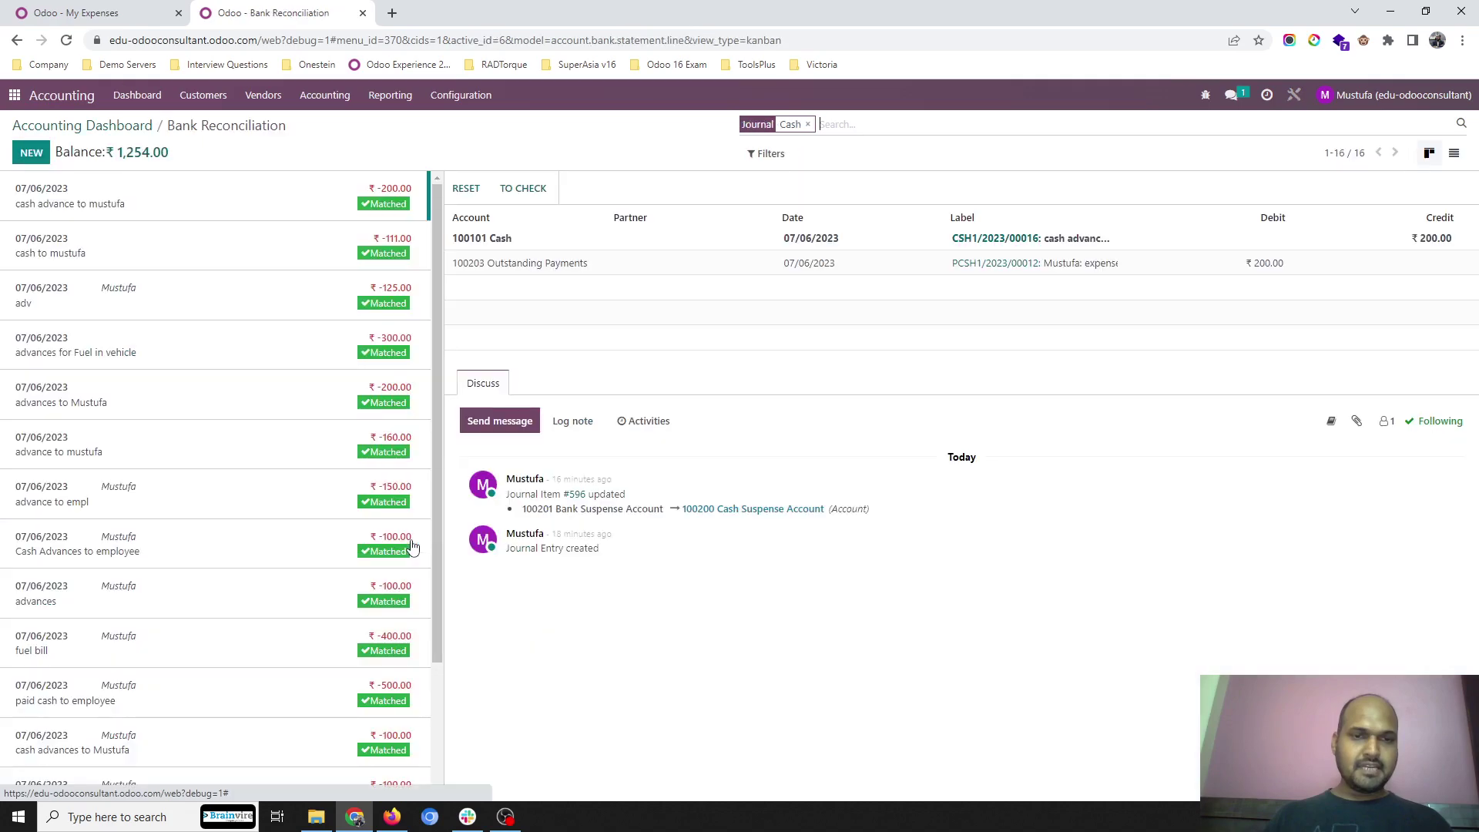
- Add a cash transaction with amount -450 and the label "Advance to" followed by the employee's name, and save it
click(32, 155)
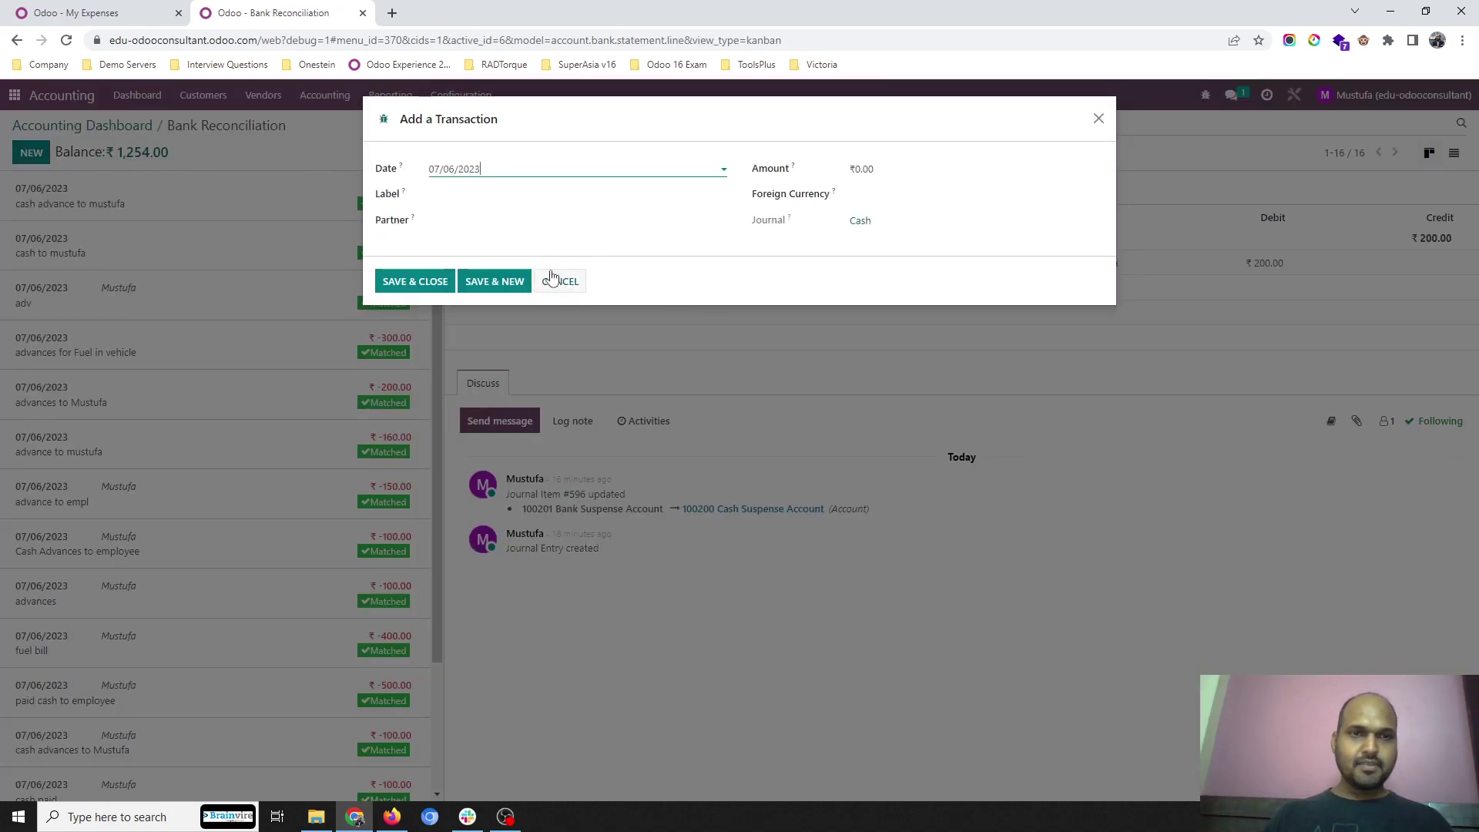
click(970, 169)
double_click(971, 169)
text(-450)
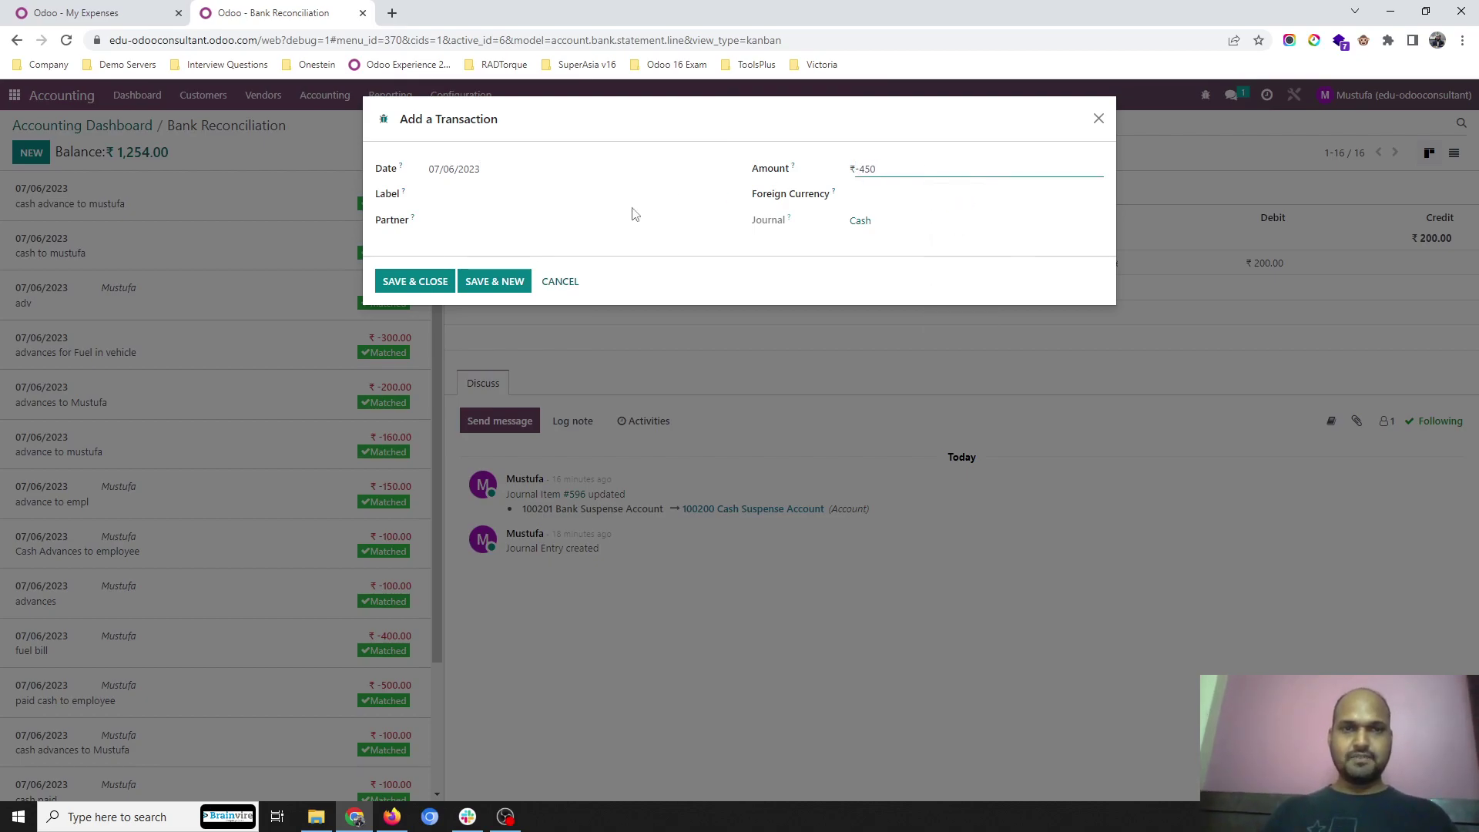
click(537, 193)
text(Adv)
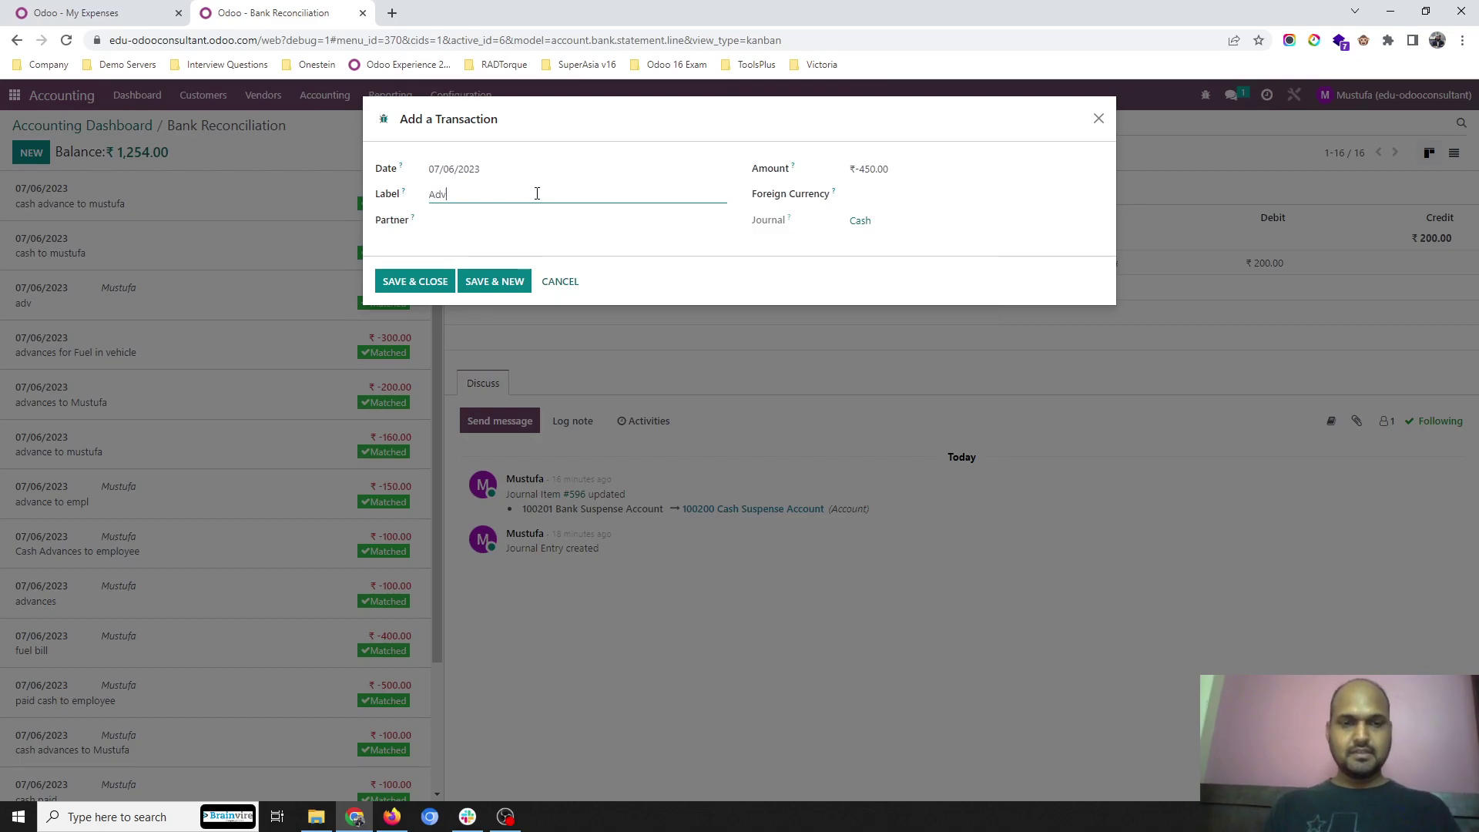
text(ance to Mustufa)
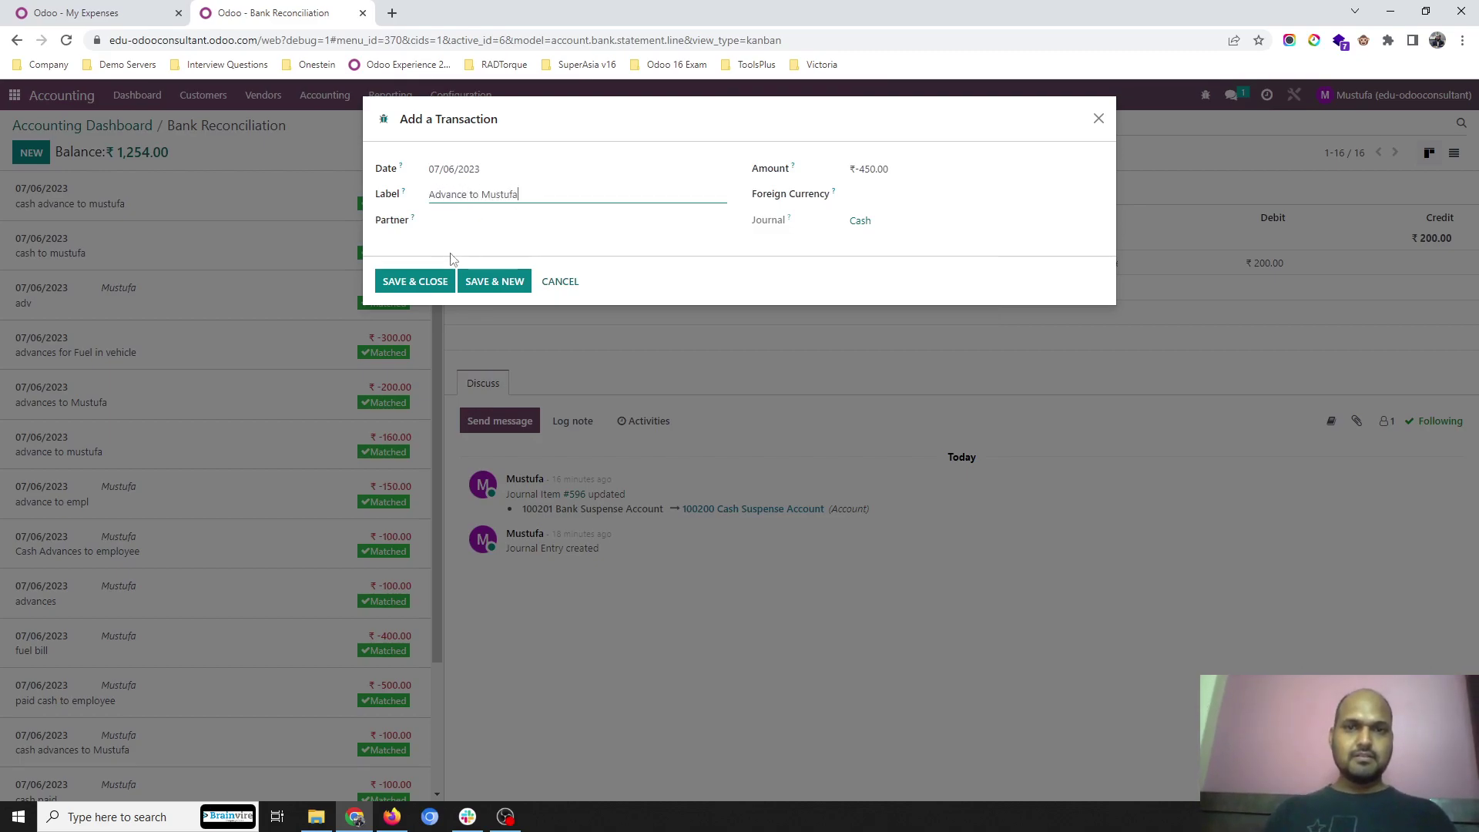
click(419, 284)
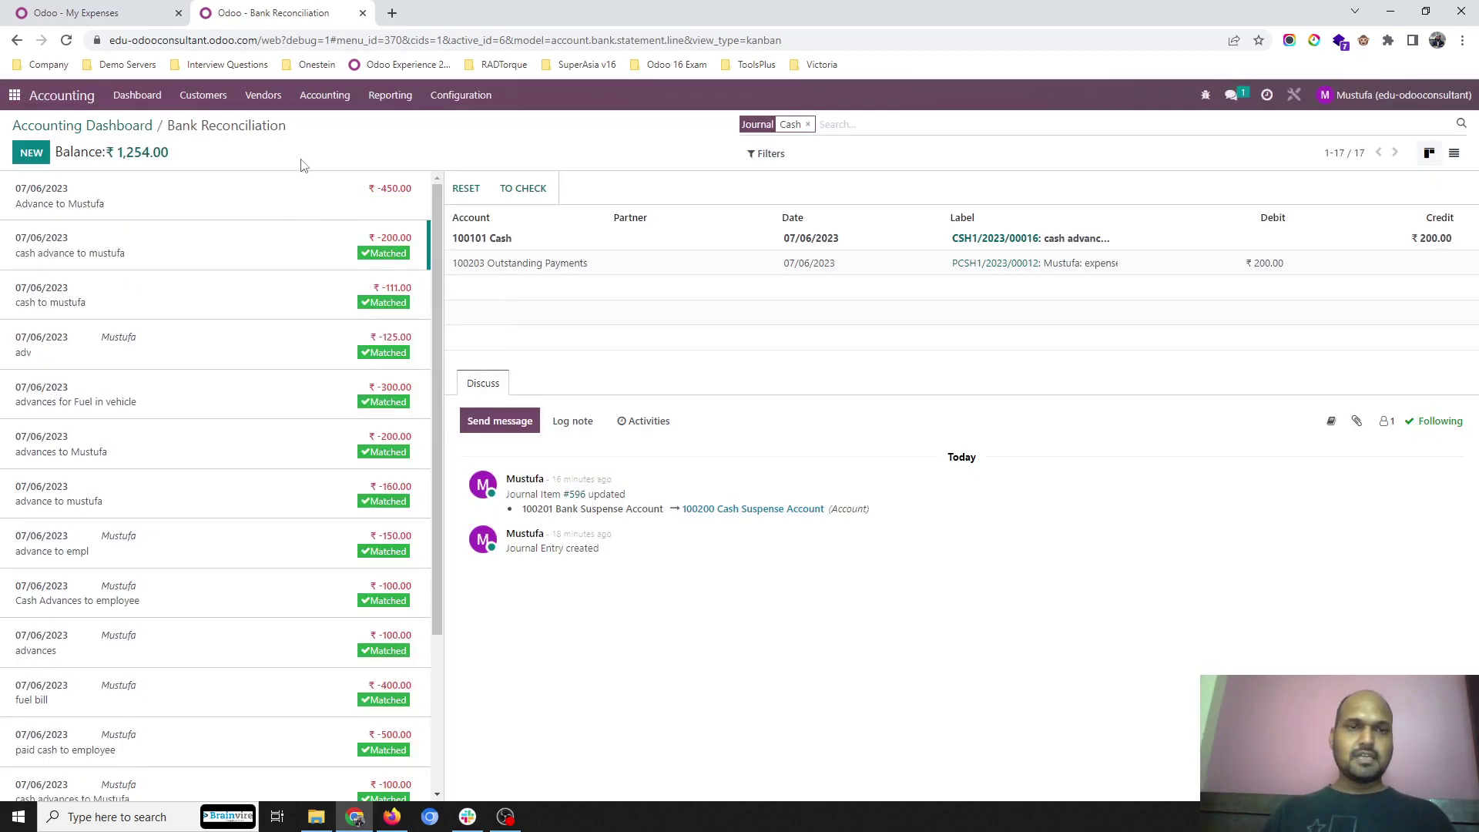
- Open the General Ledger and expand the 100200 Cash Suspense Account to examine the cash advance entry
click(390, 106)
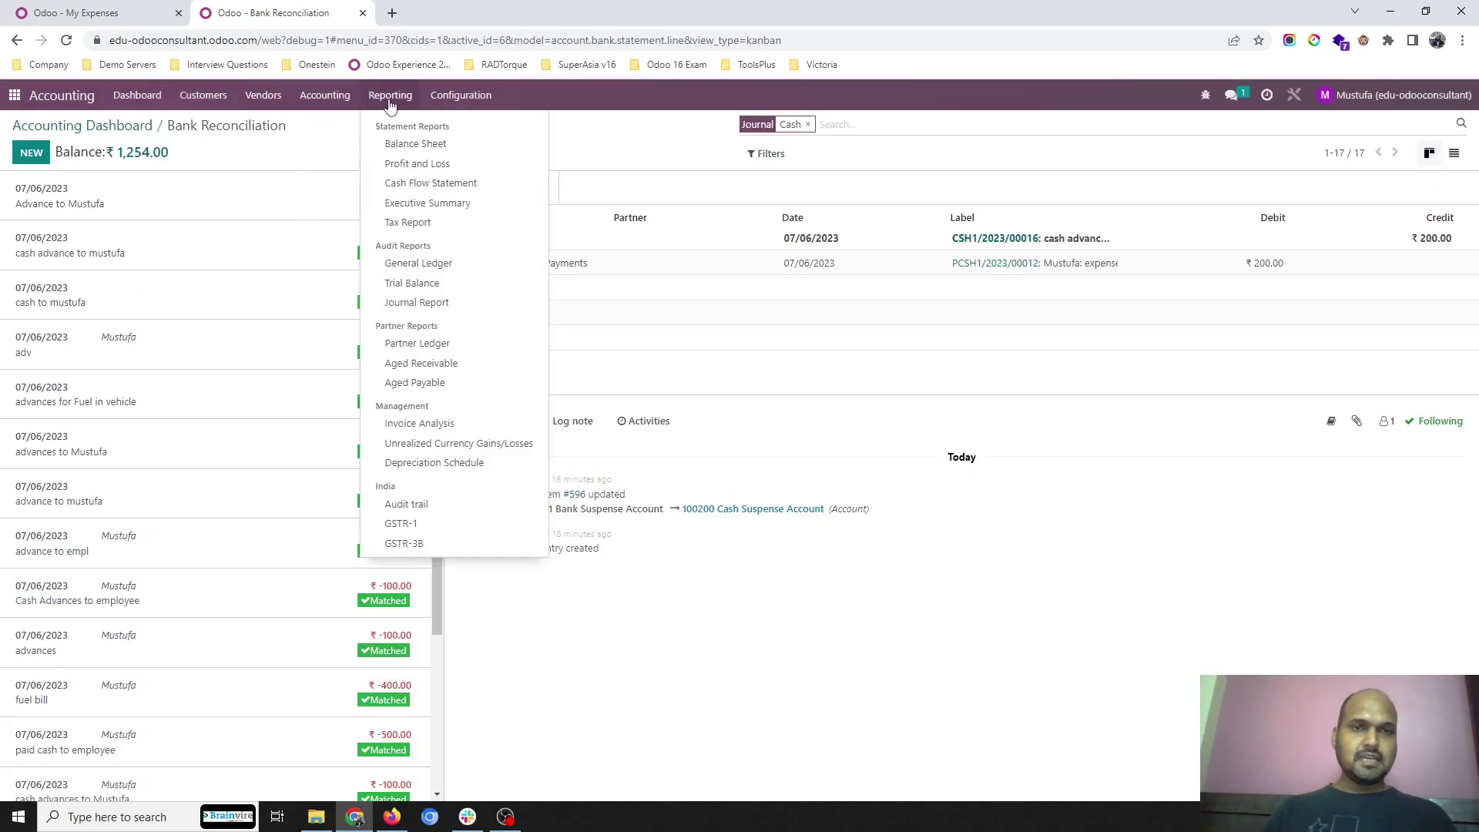
click(423, 267)
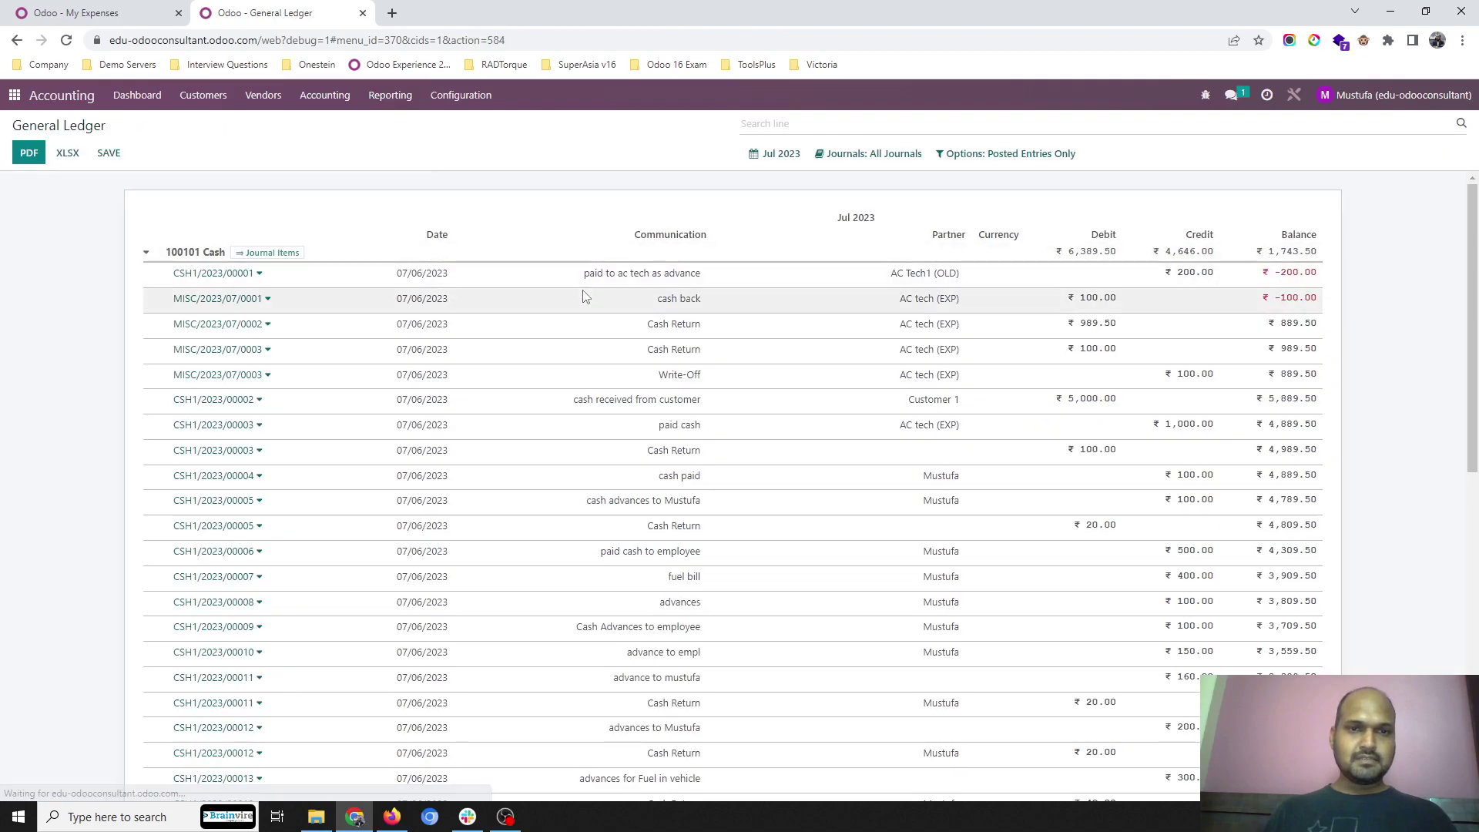
scroll(496, 527, down, 8)
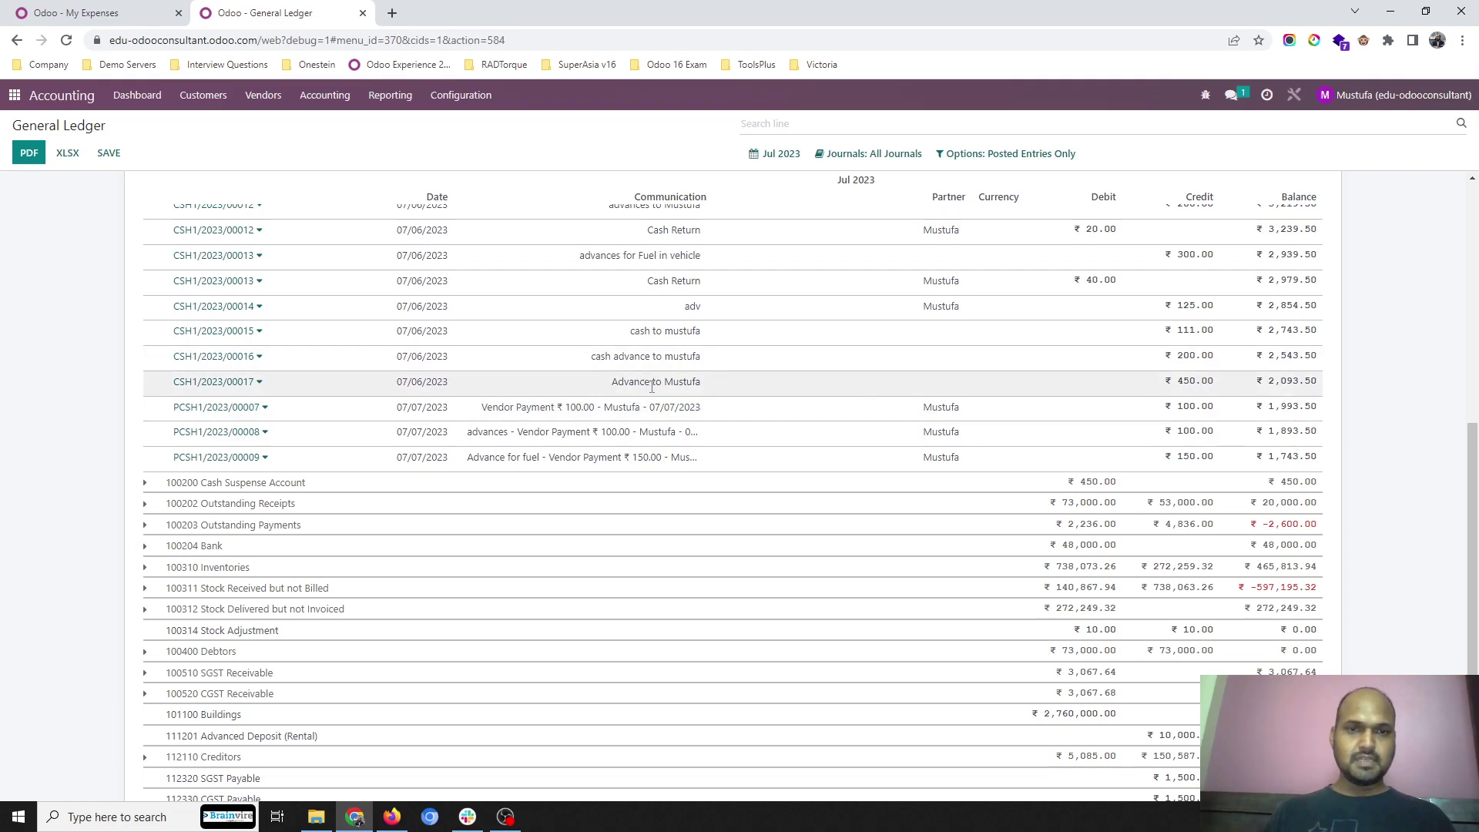
click(379, 484)
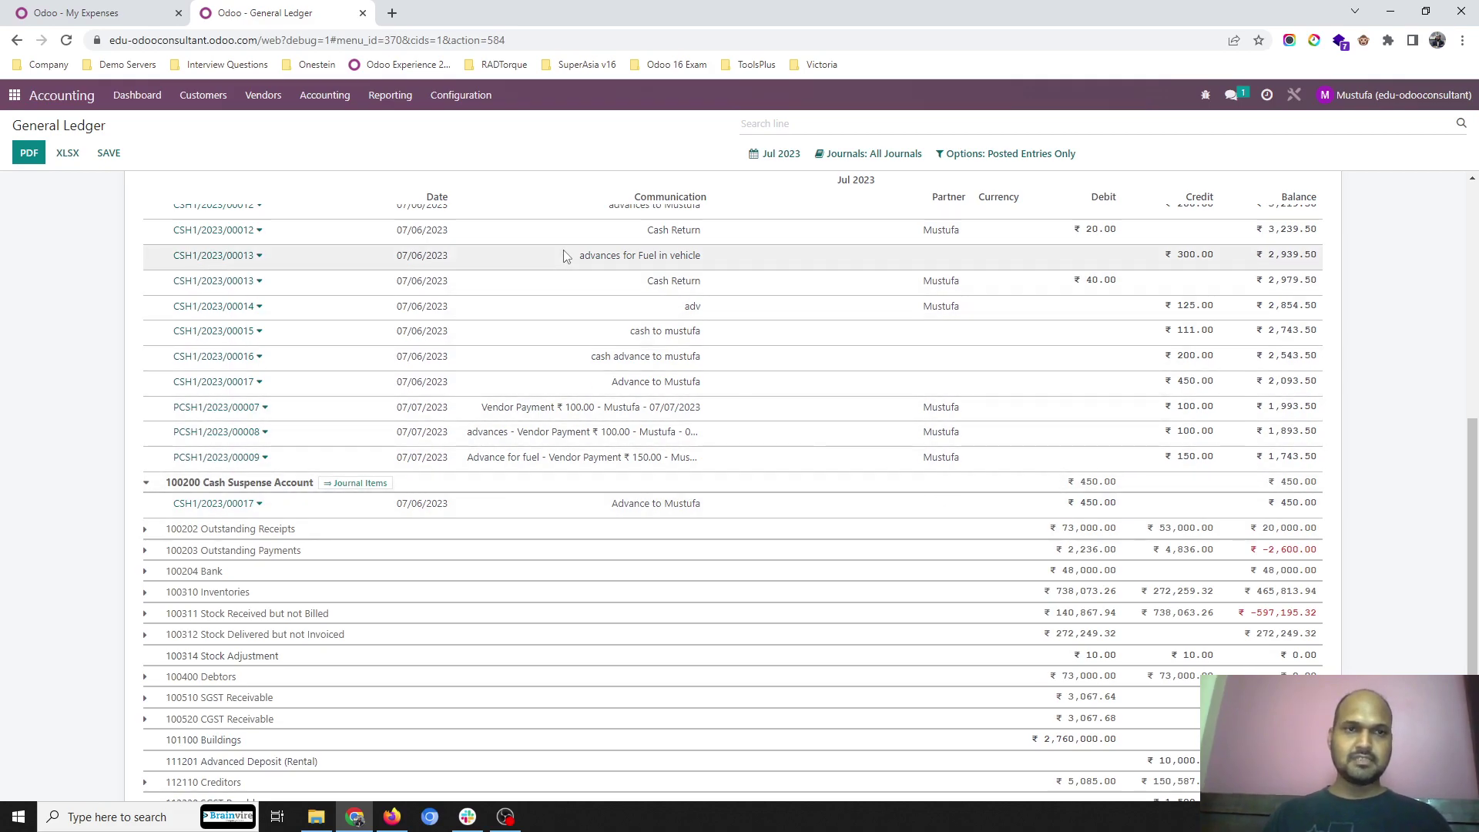
- Create a new expense in Expenses described as "Travel Bill", category [EXP_GEN] Others, total ₹400, paid by Company
click(85, 20)
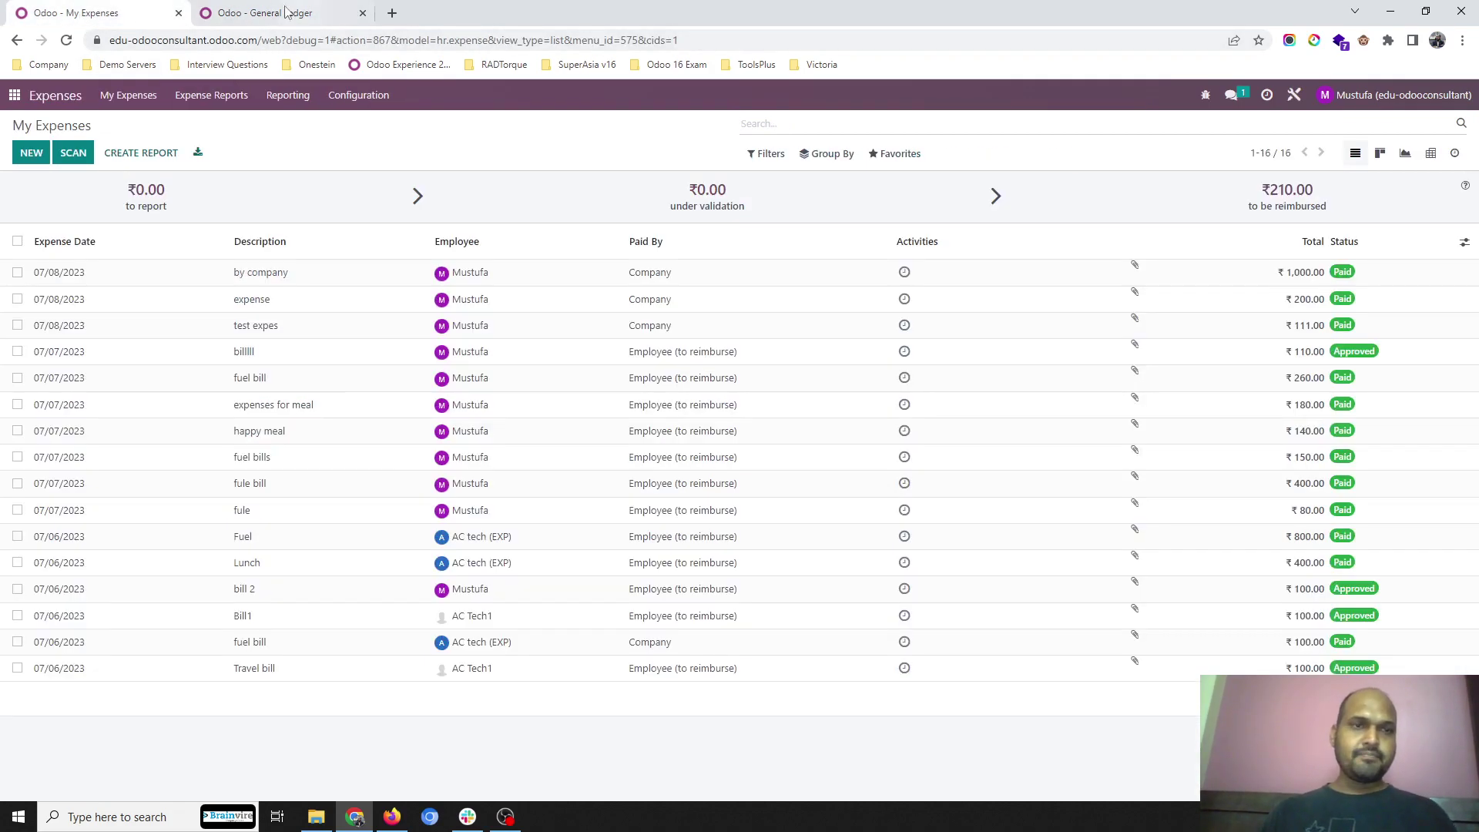
click(27, 155)
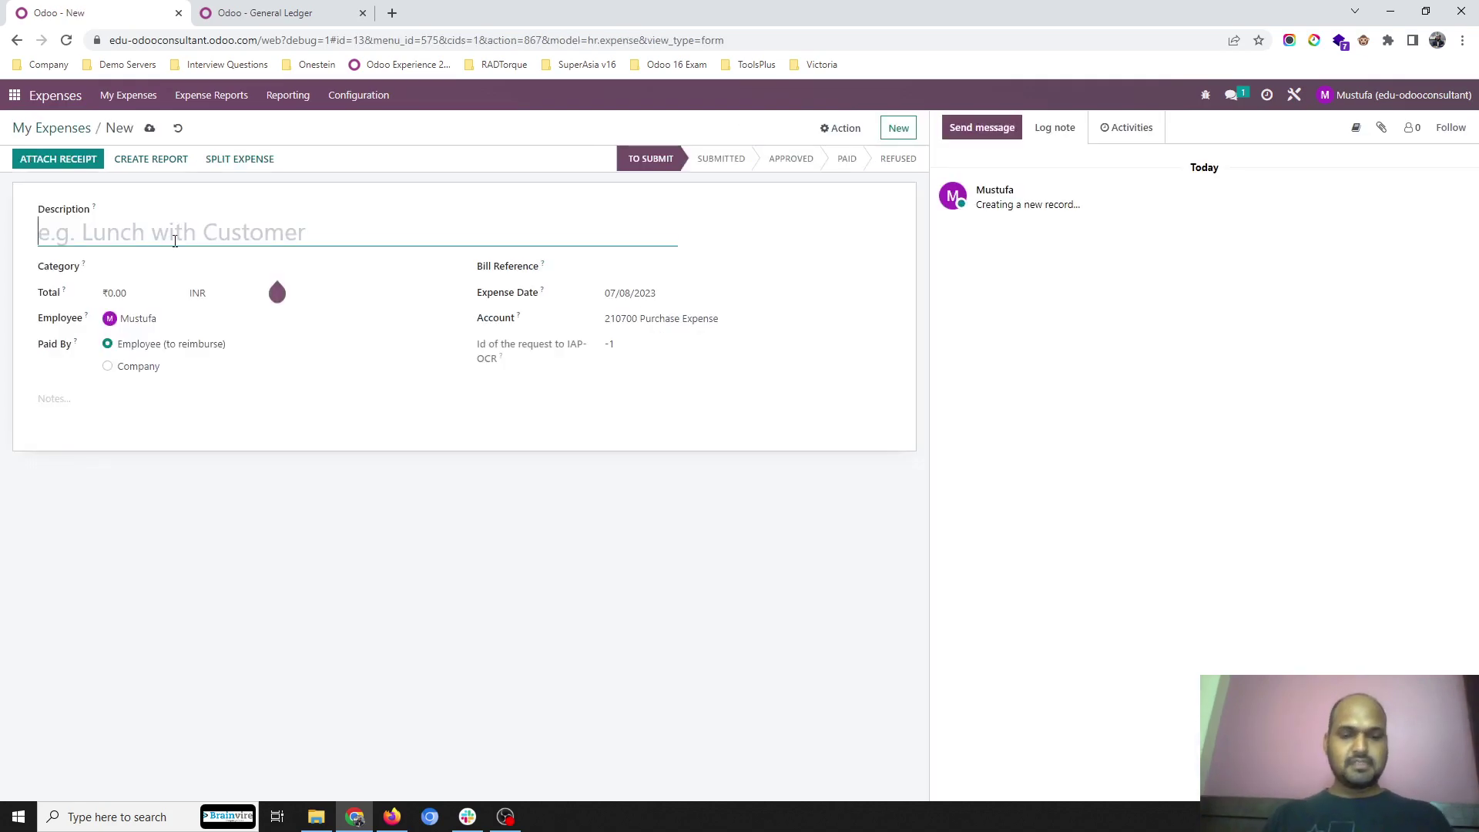
text(Travel Bill)
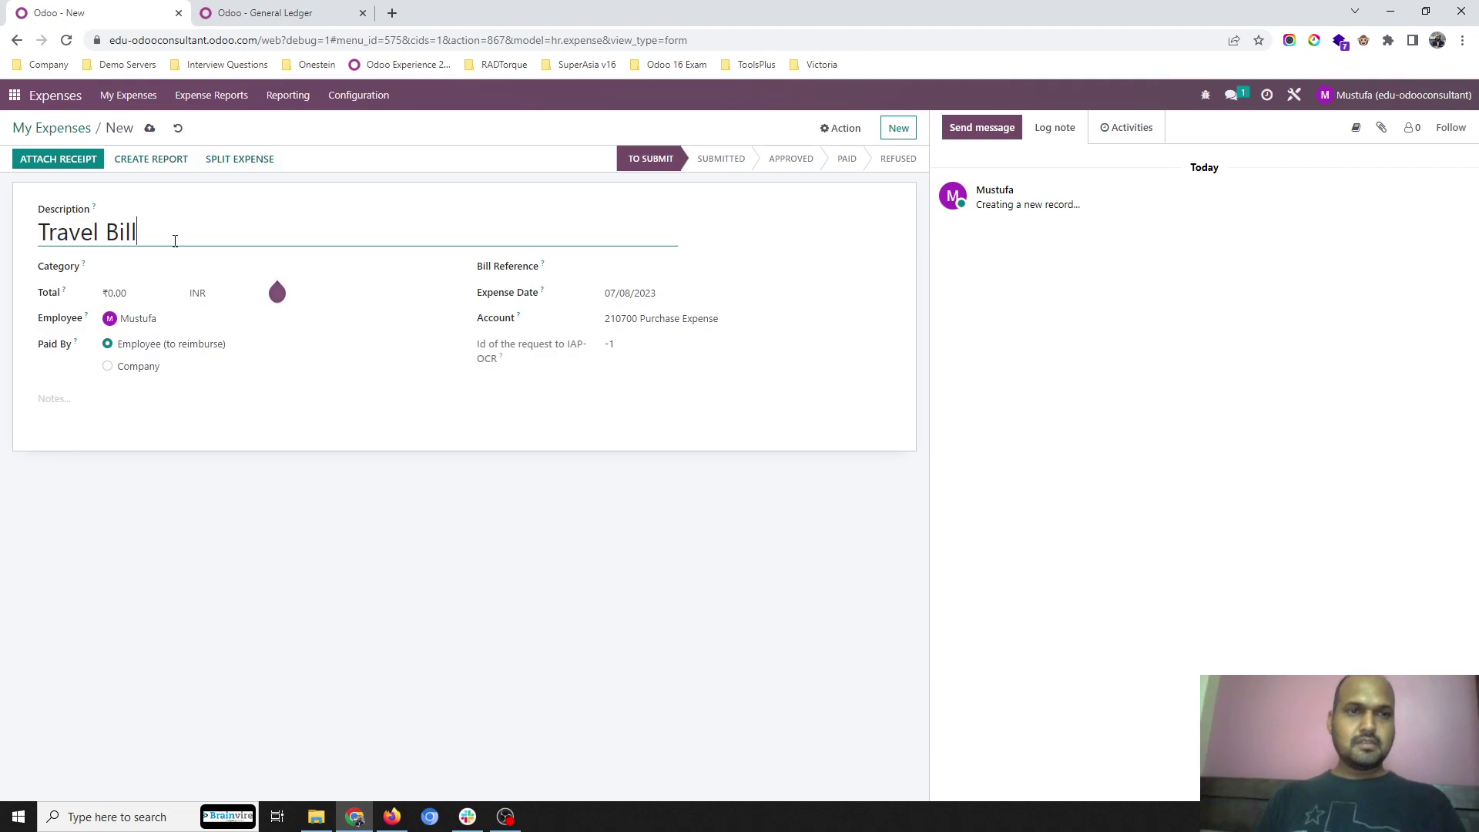
key(Tab)
key(Tab)
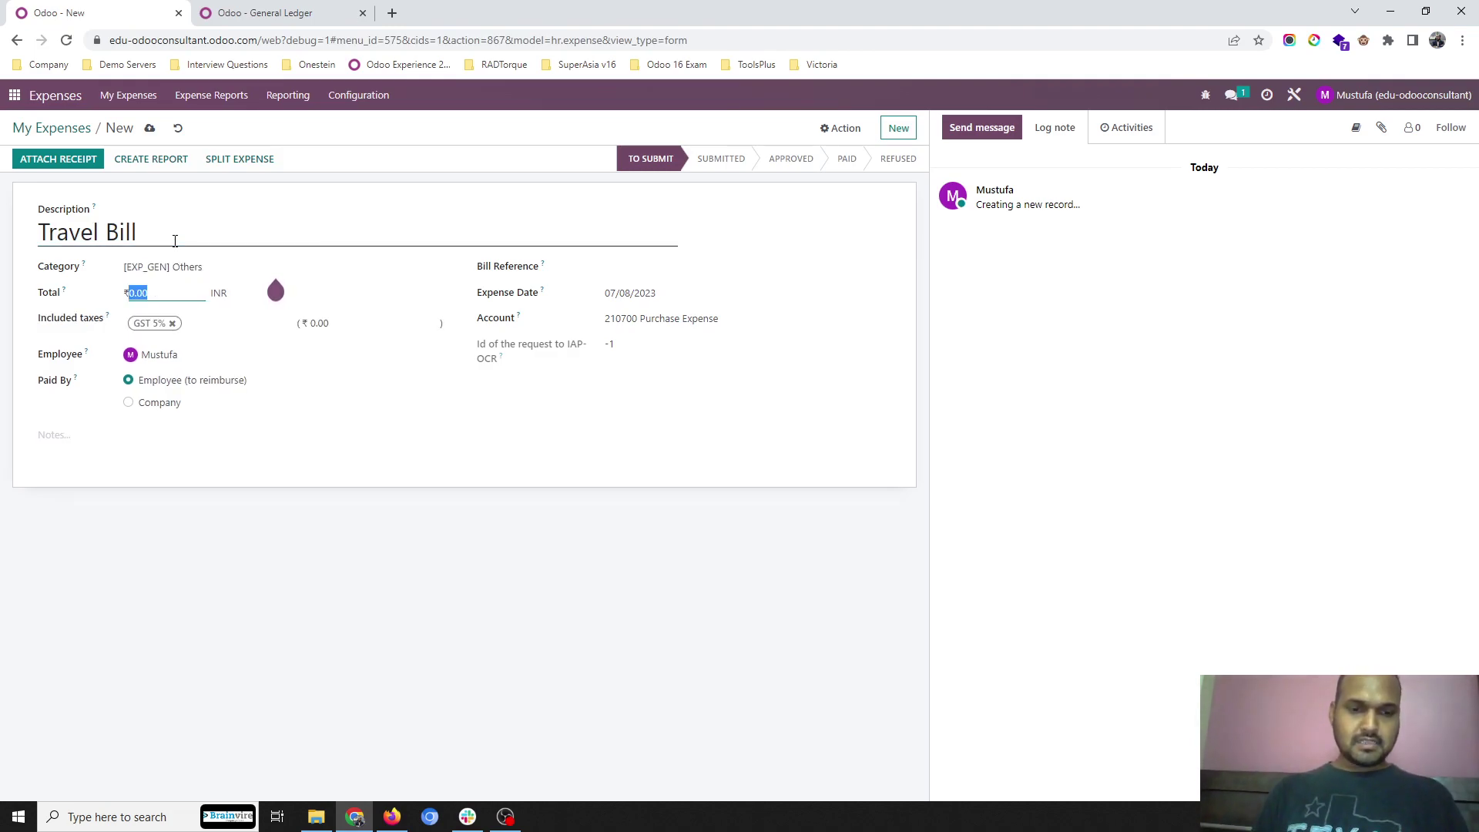
text(40)
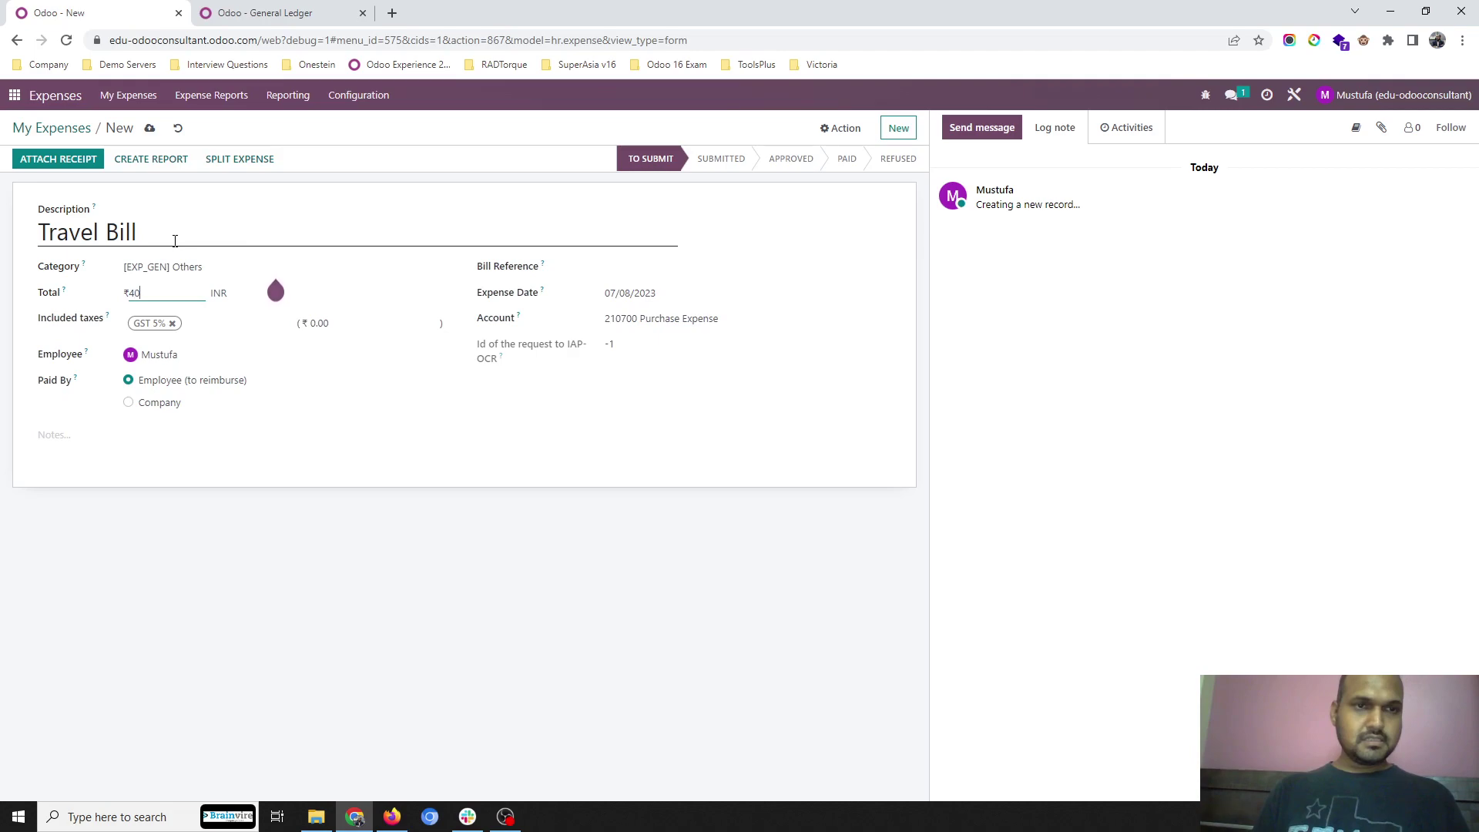
key(Tab)
click(170, 406)
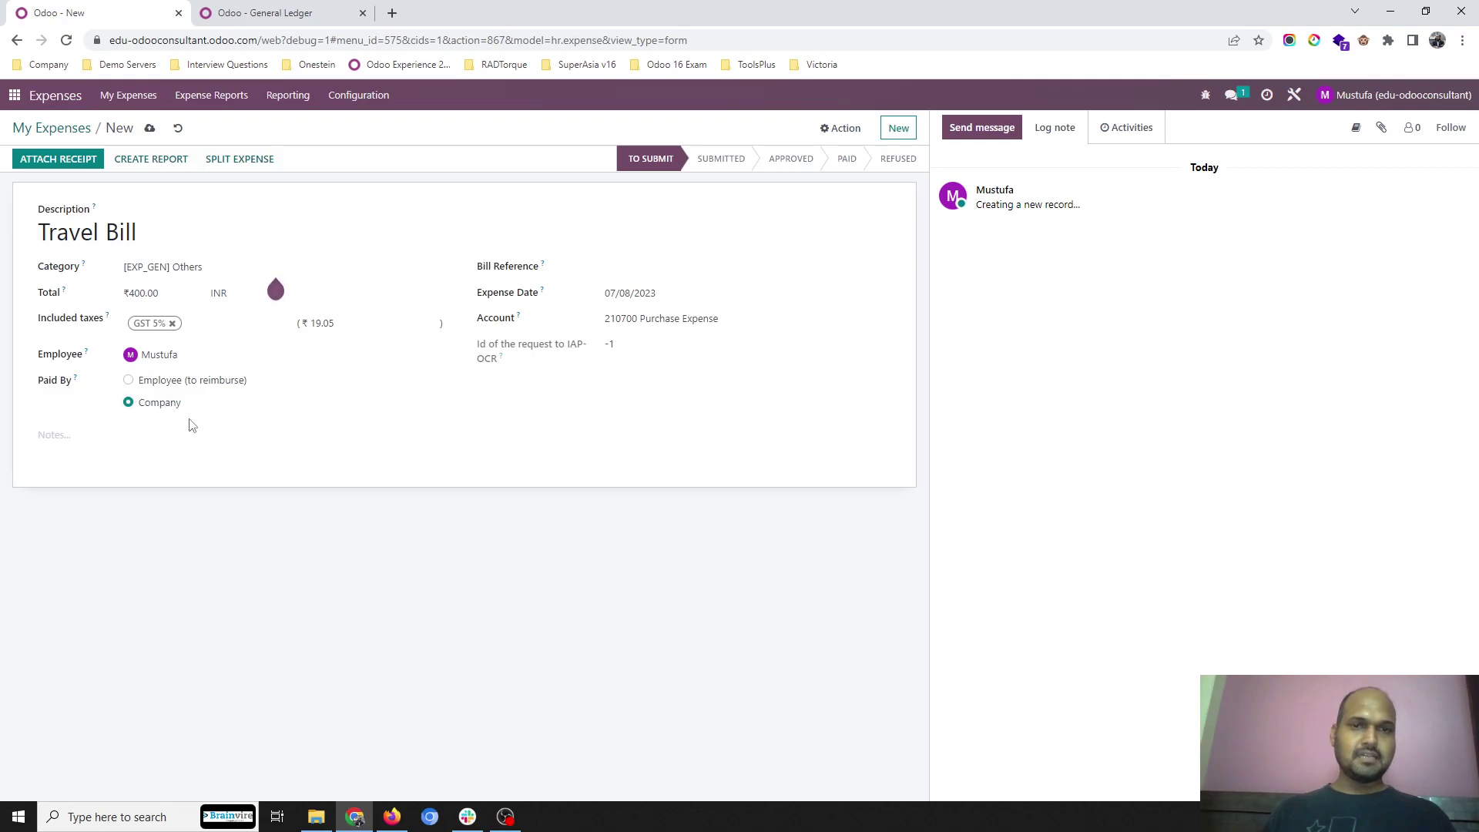
- Create an expense report for the Travel Bill, submit it to the manager with approval, and post its journal entries
click(149, 161)
click(74, 160)
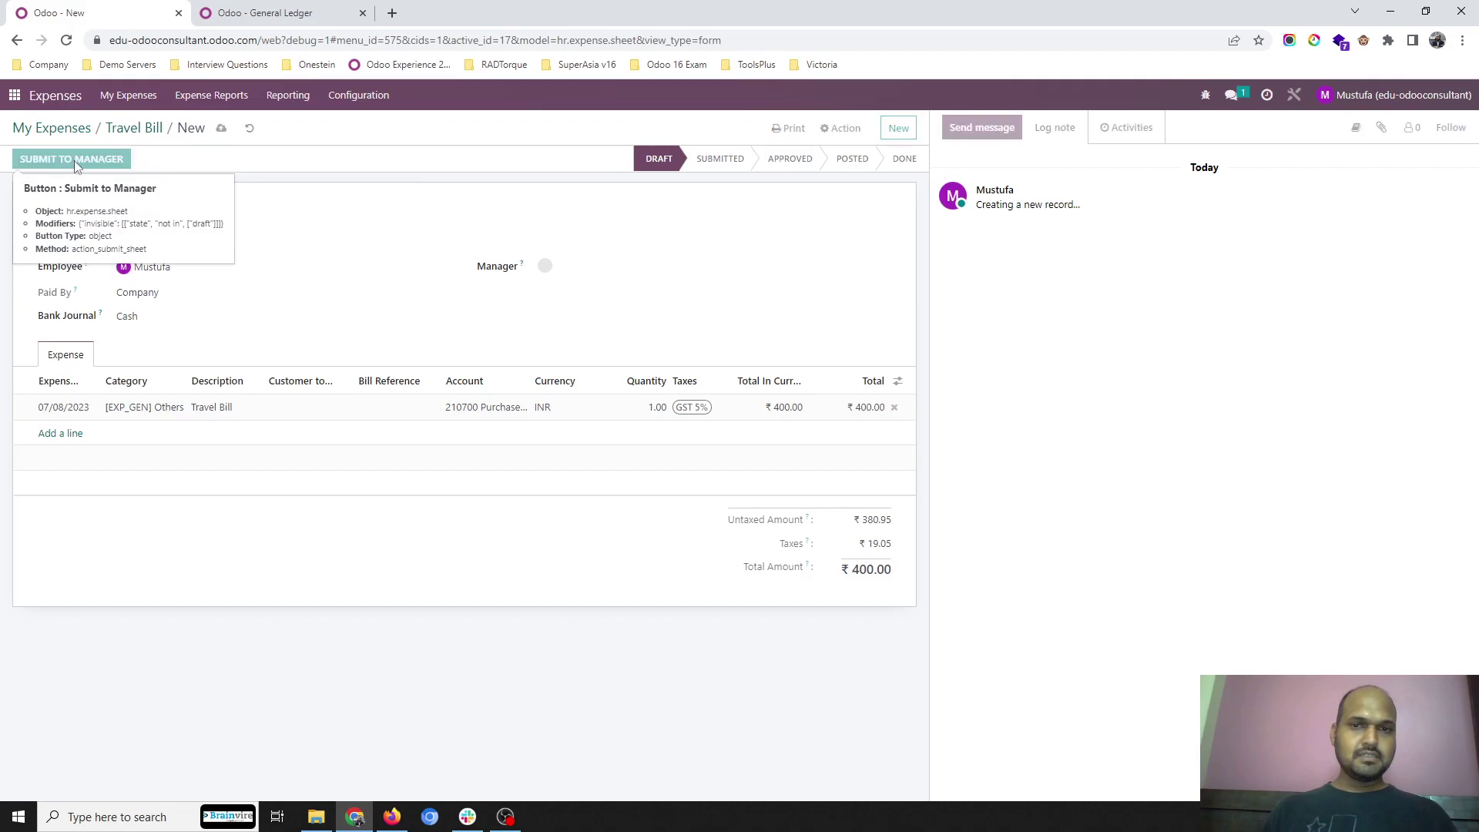
click(60, 160)
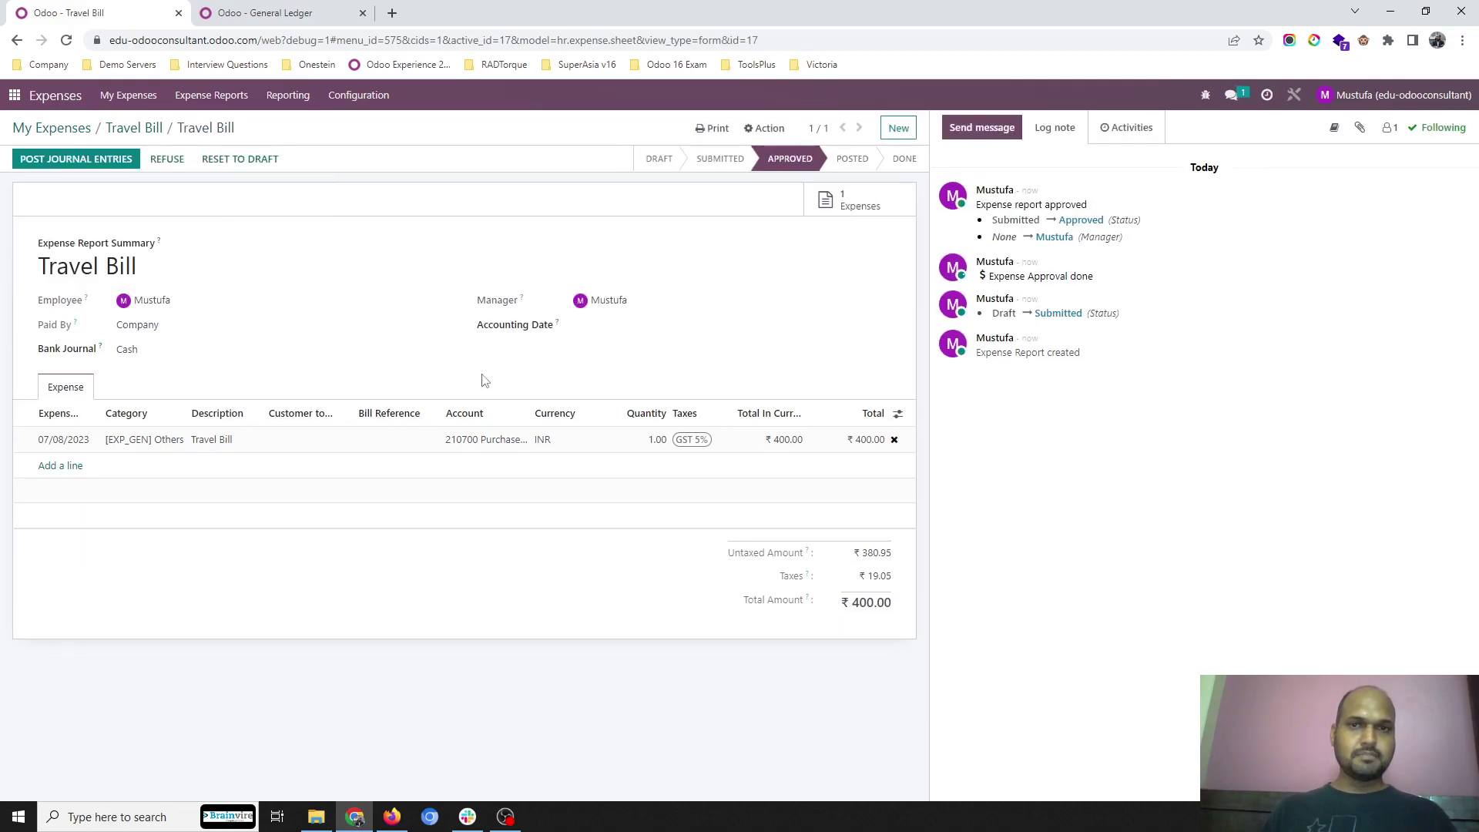
click(87, 157)
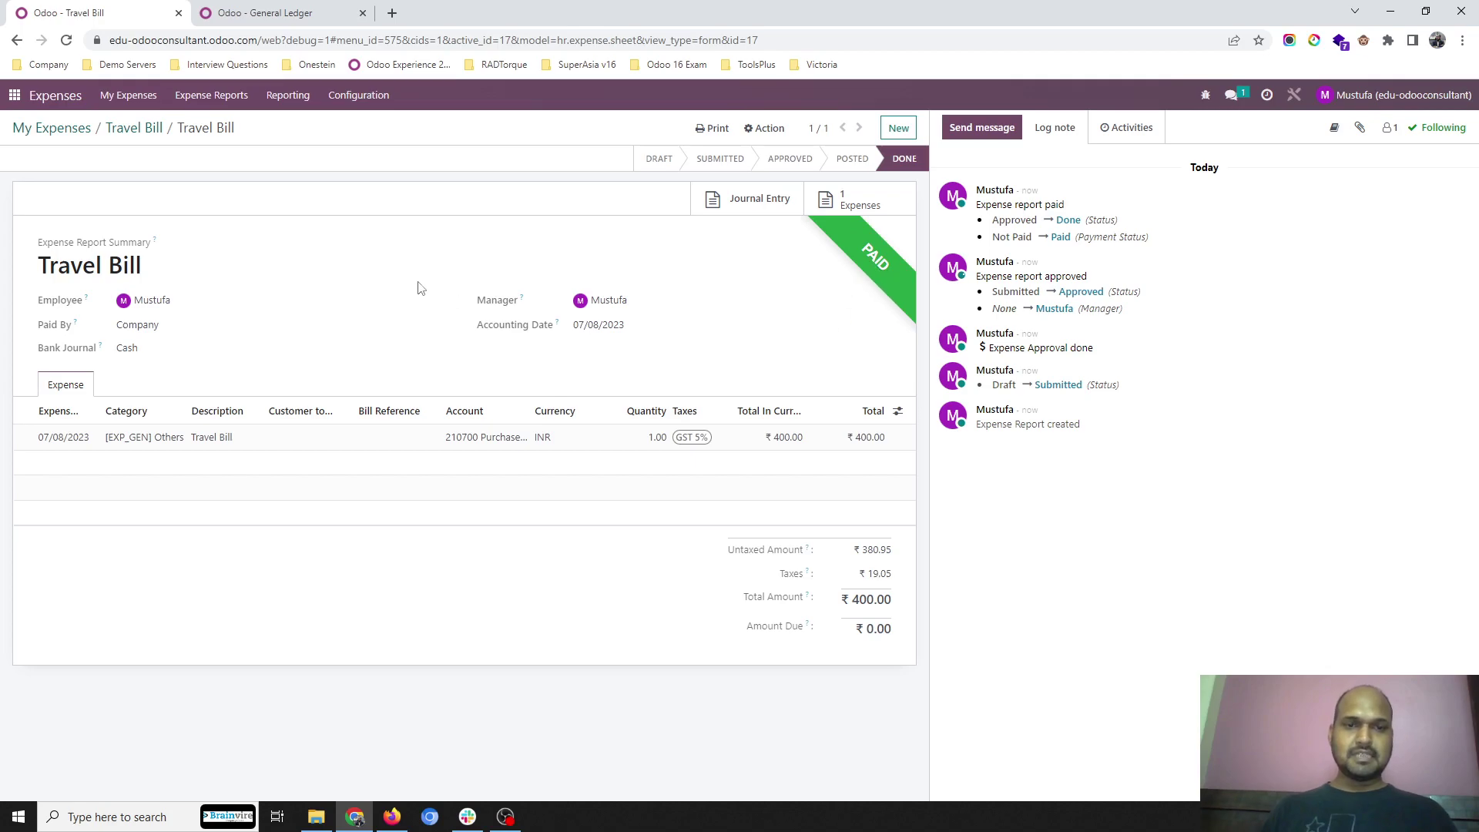
- Reload the General Ledger and expand account 100203 Outstanding Payments to examine the Travel Bill entry
click(298, 12)
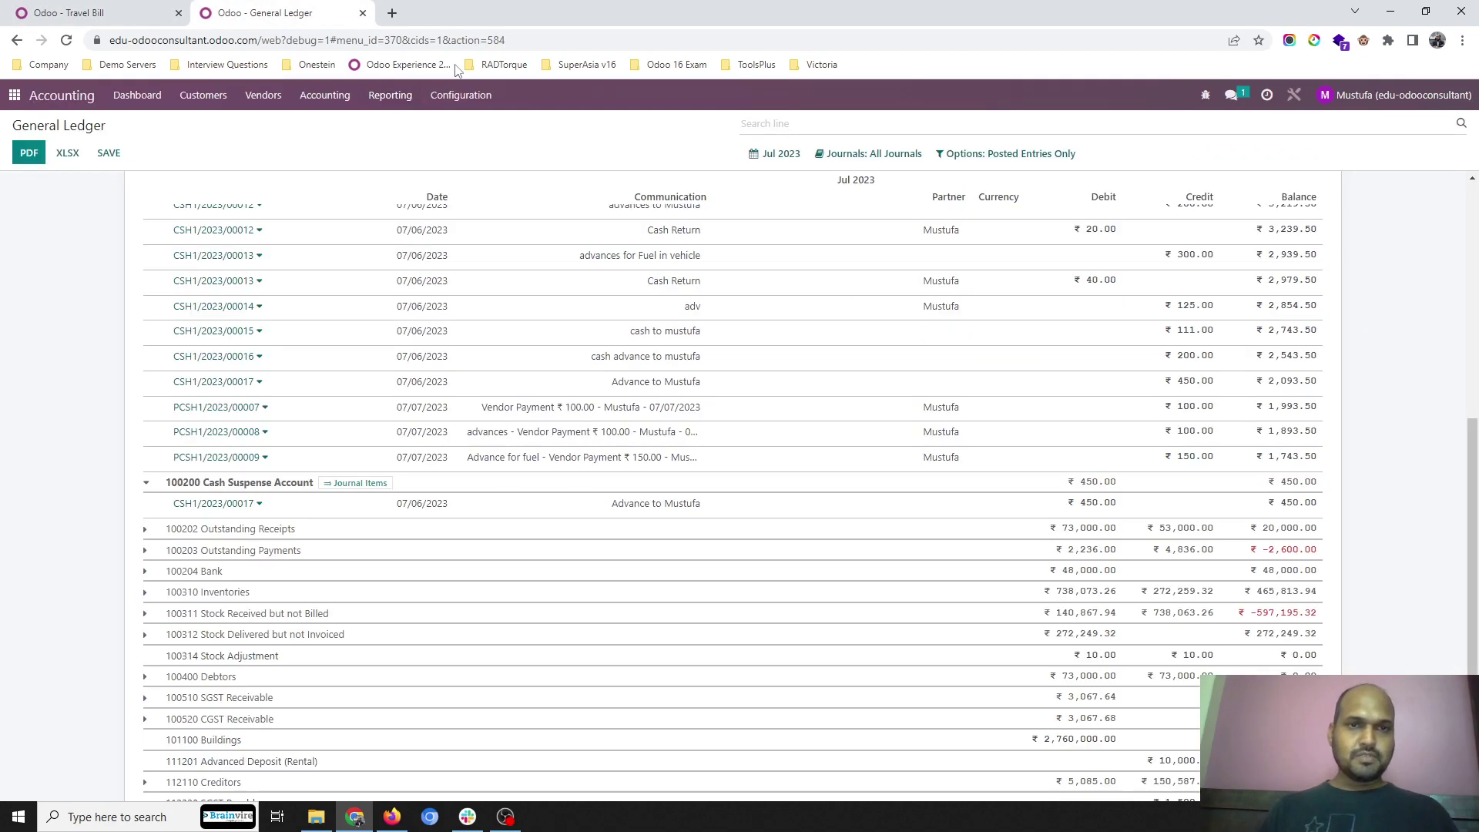
click(472, 40)
key(Return)
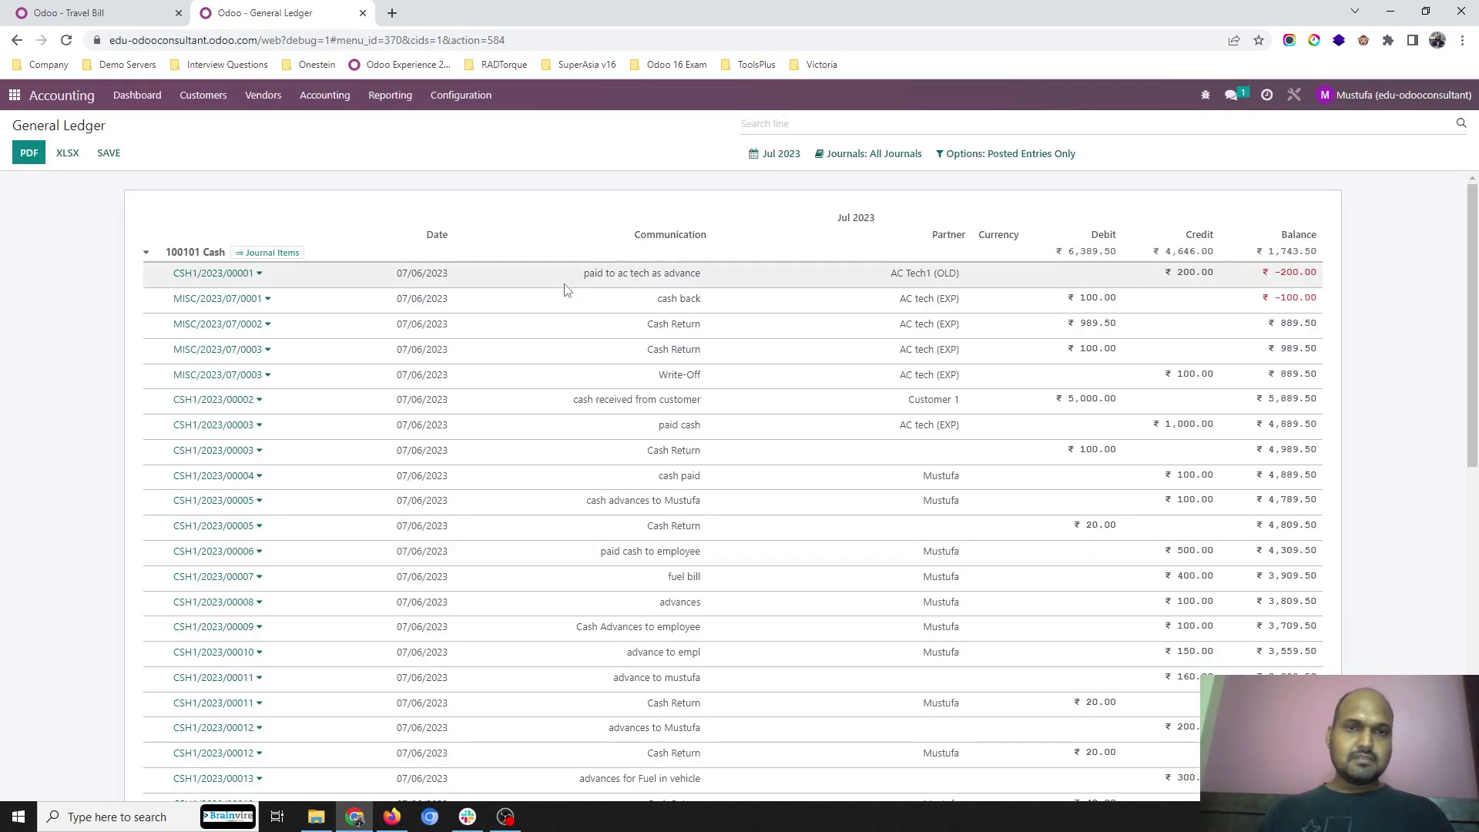
scroll(565, 289, down, 6)
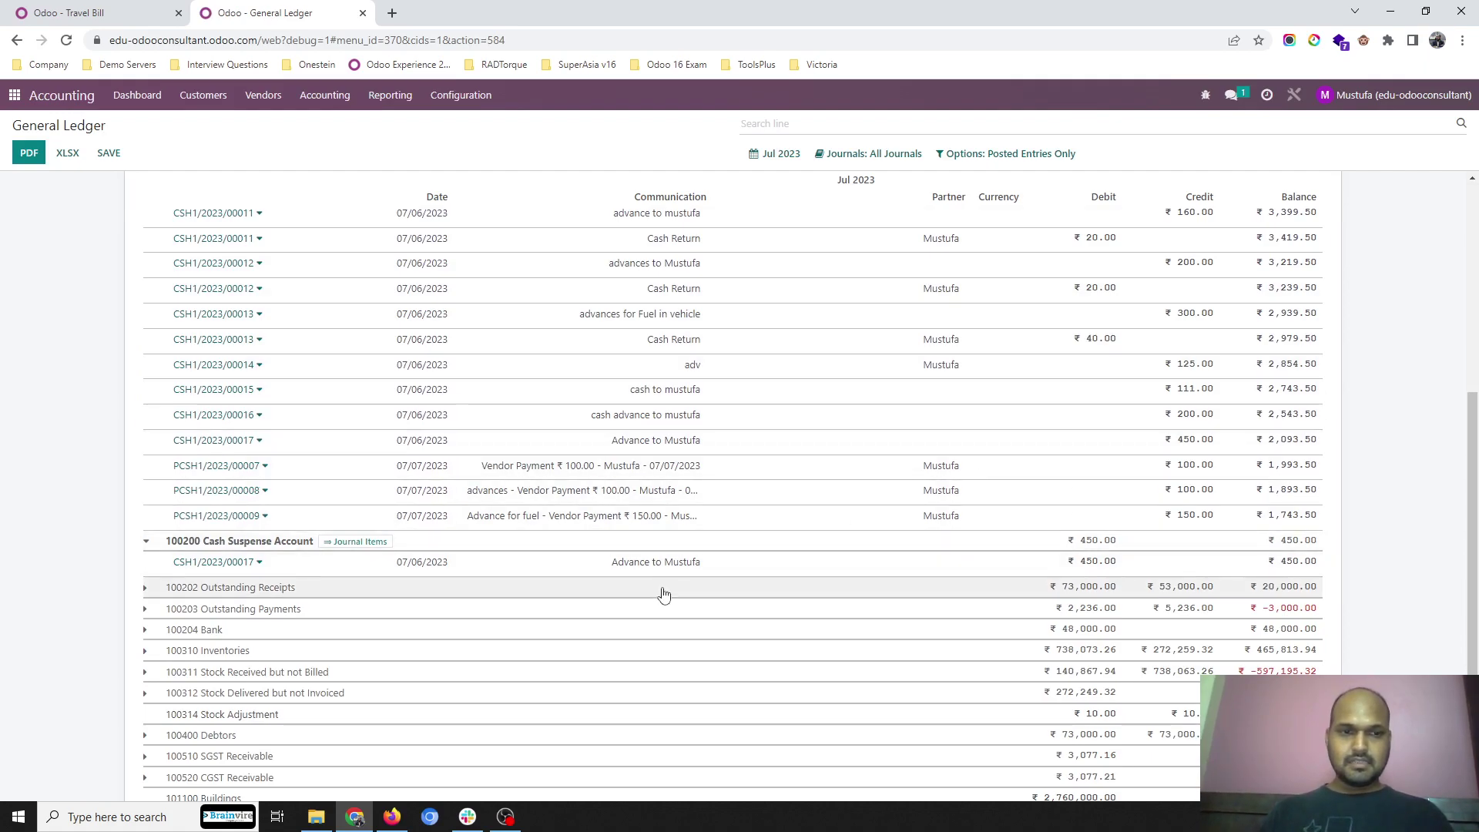
scroll(663, 593, down, 2)
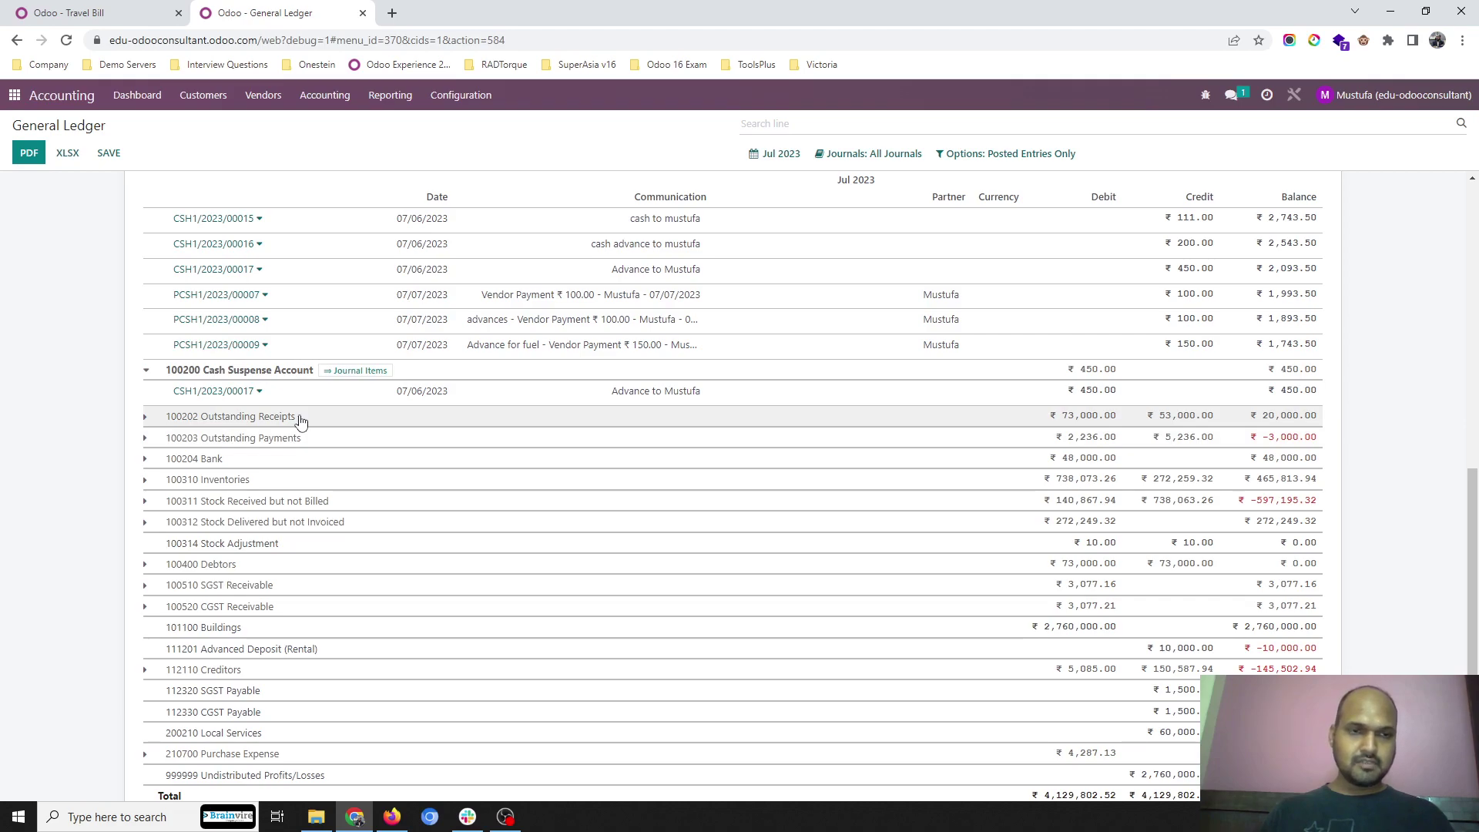
click(298, 438)
scroll(678, 616, down, 4)
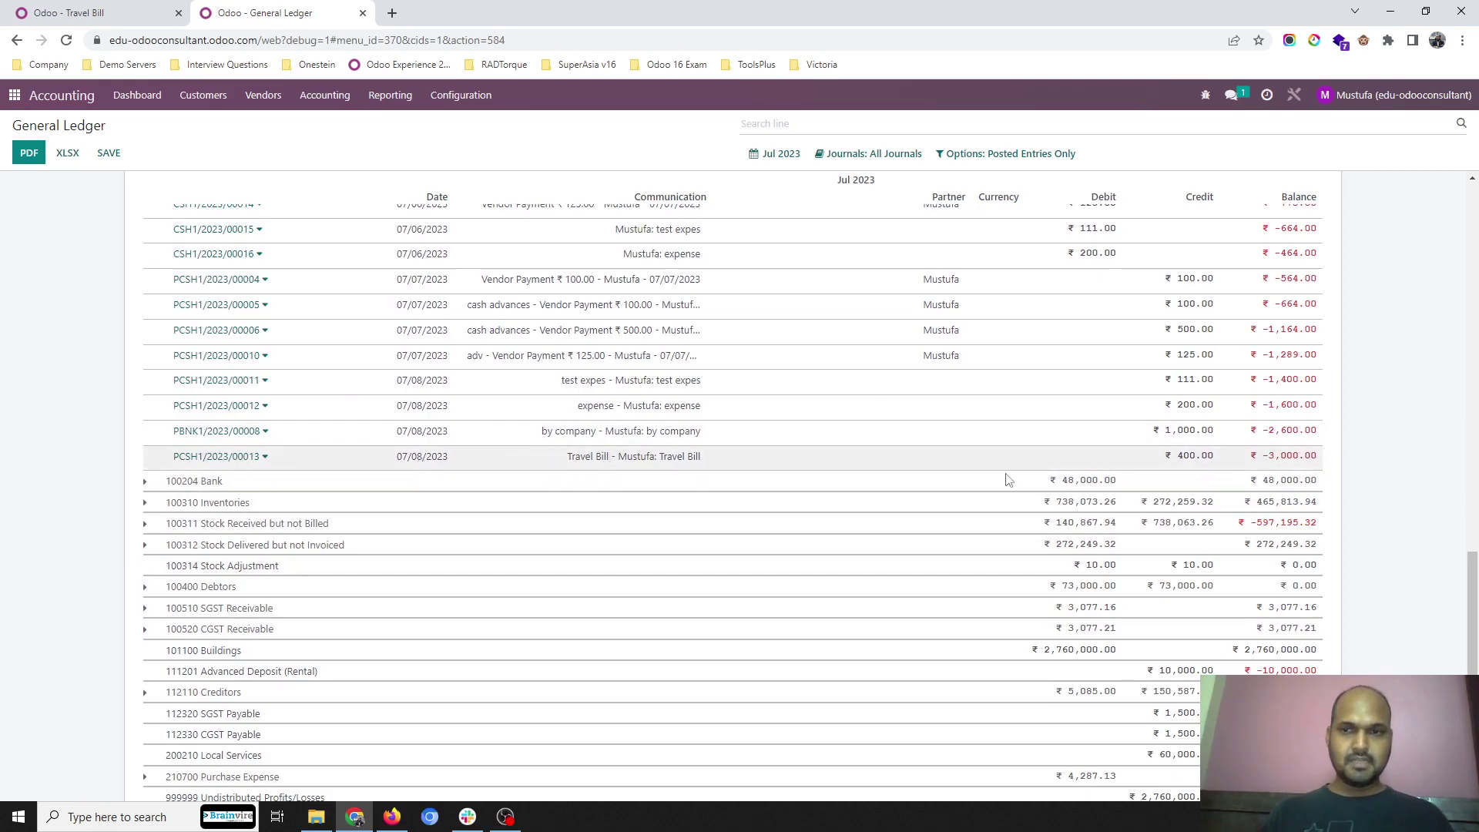
- Expand account 210700 Purchase Expense in the General Ledger and examine the Travel Bill line
scroll(357, 601, down, 3)
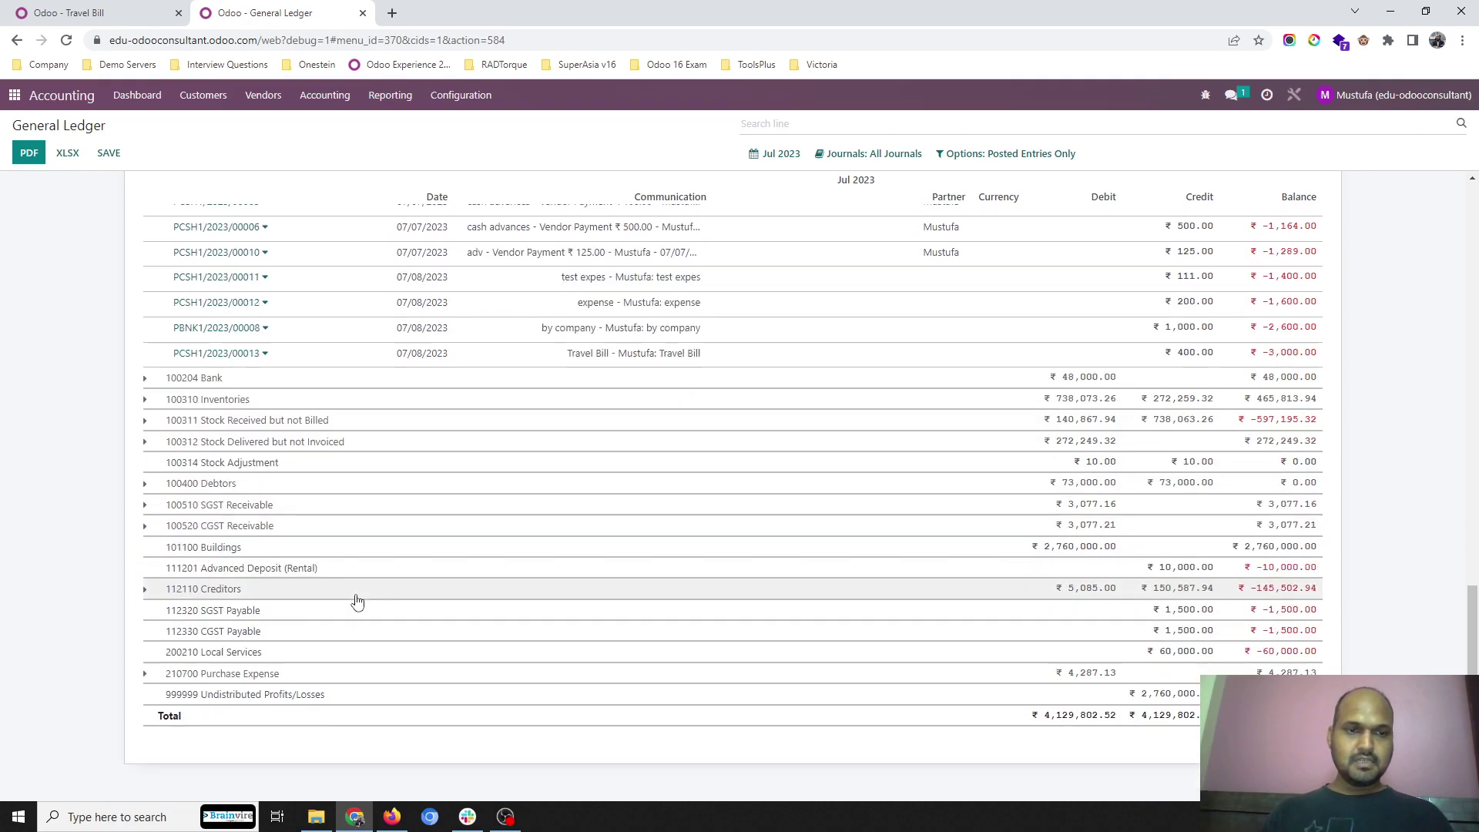
click(316, 678)
scroll(654, 683, down, 5)
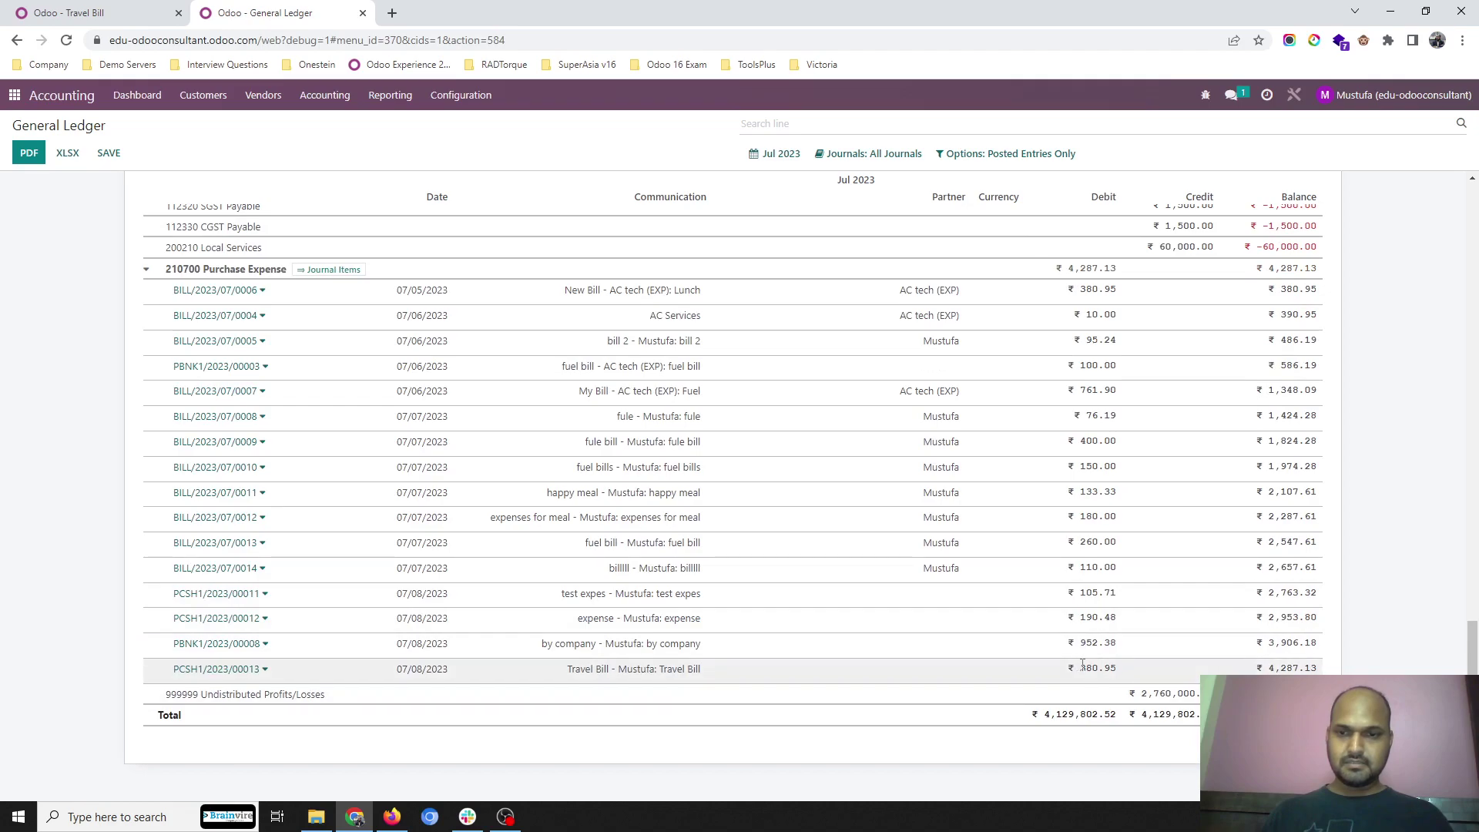
scroll(1113, 665, up, 3)
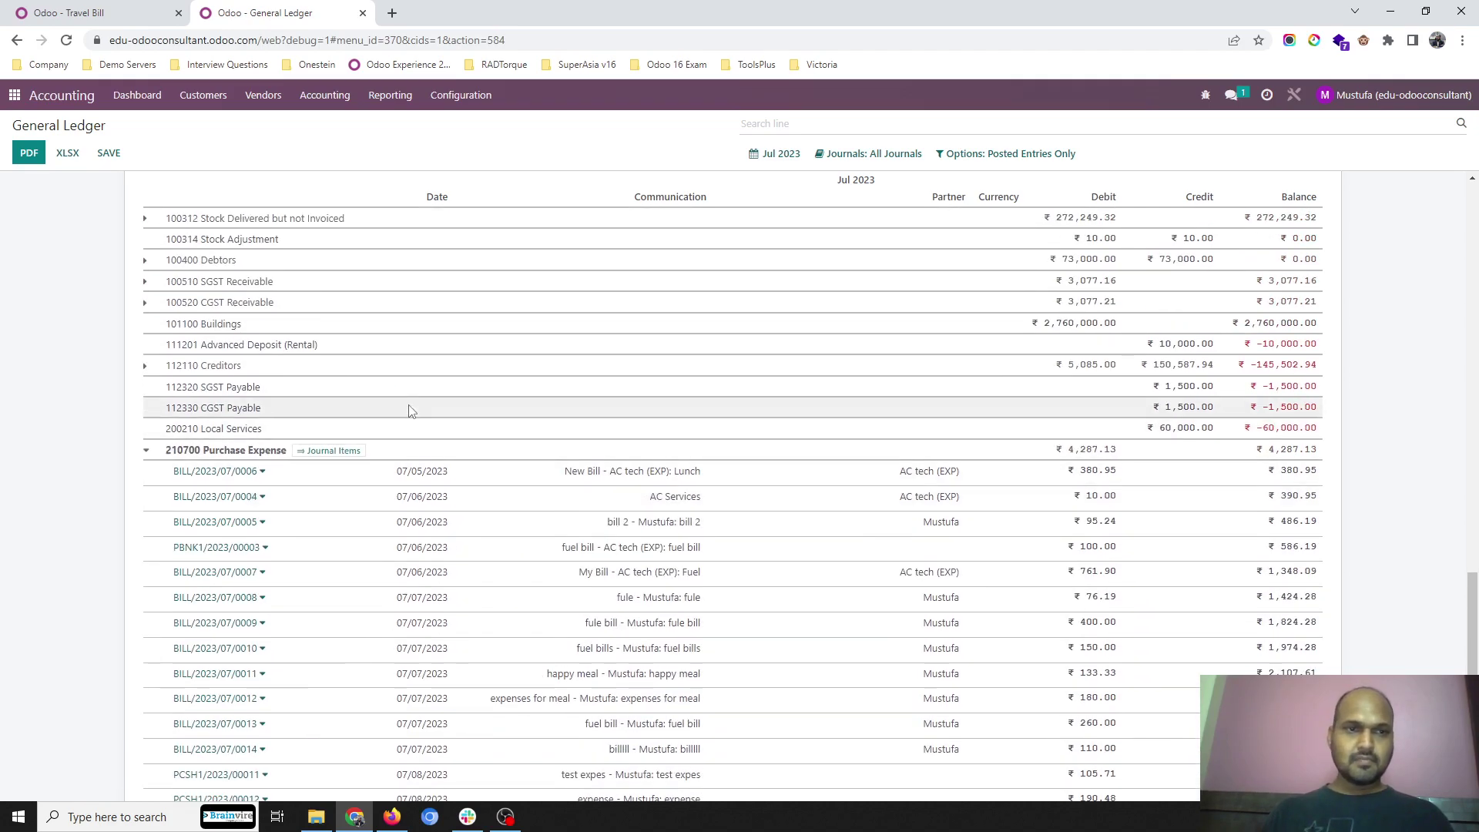
- Expand accounts 100520 CGST Receivable and 100510 SGST Receivable in the General Ledger and examine the Travel Bill tax lines
click(268, 304)
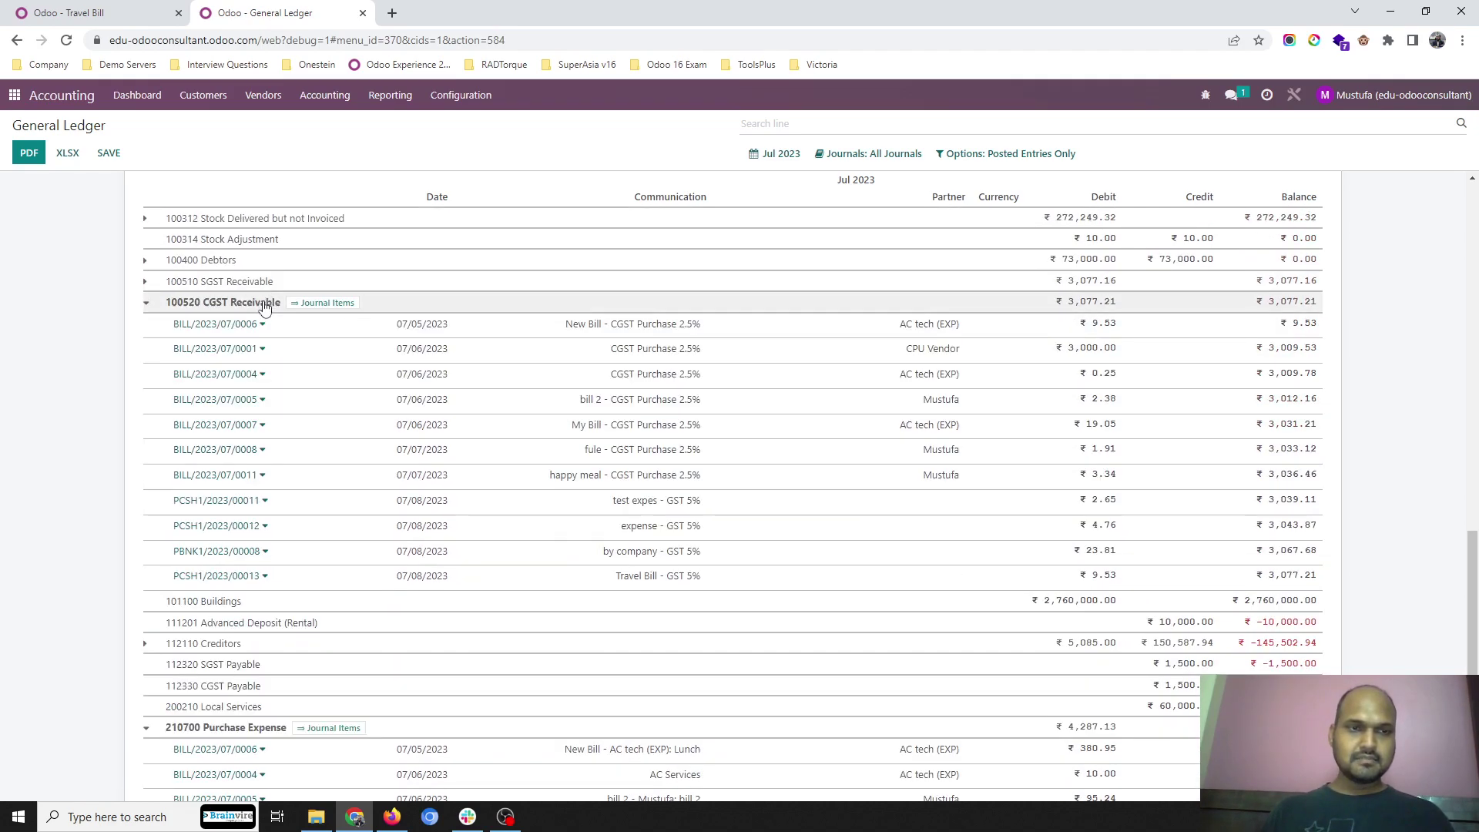
click(268, 307)
scroll(262, 305, up, 7)
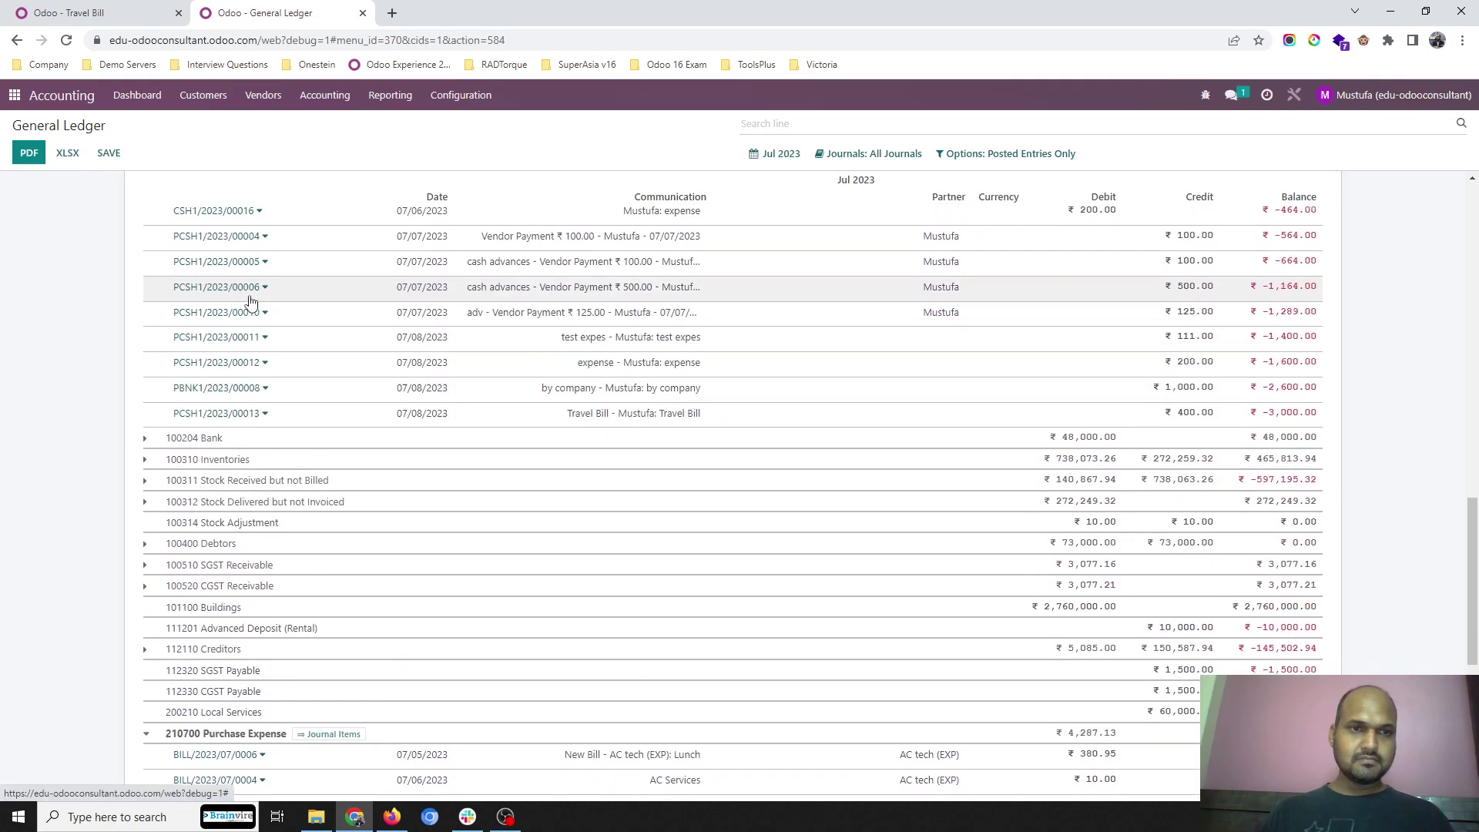
scroll(243, 489, down, 3)
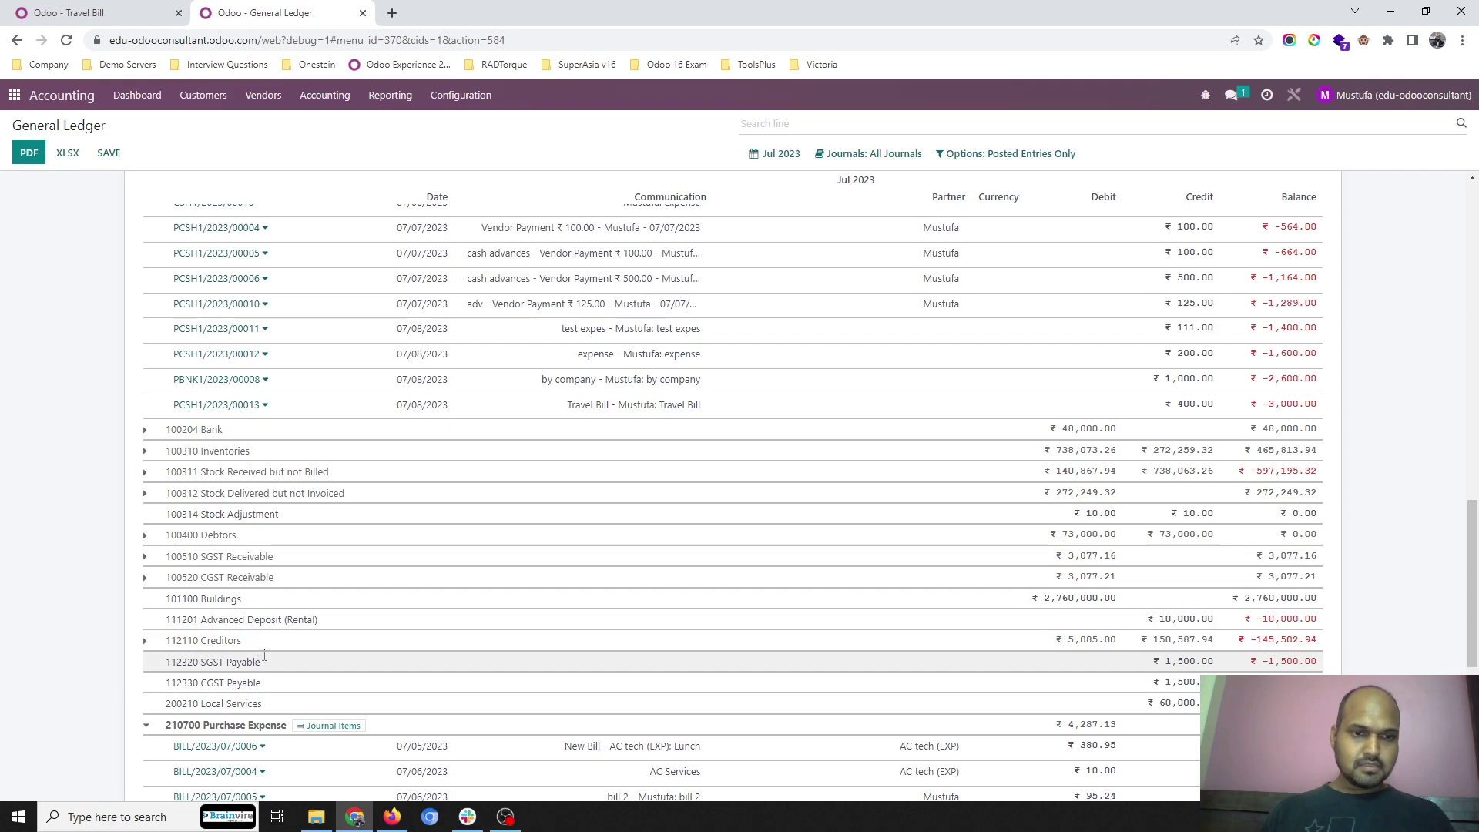
click(238, 578)
click(231, 556)
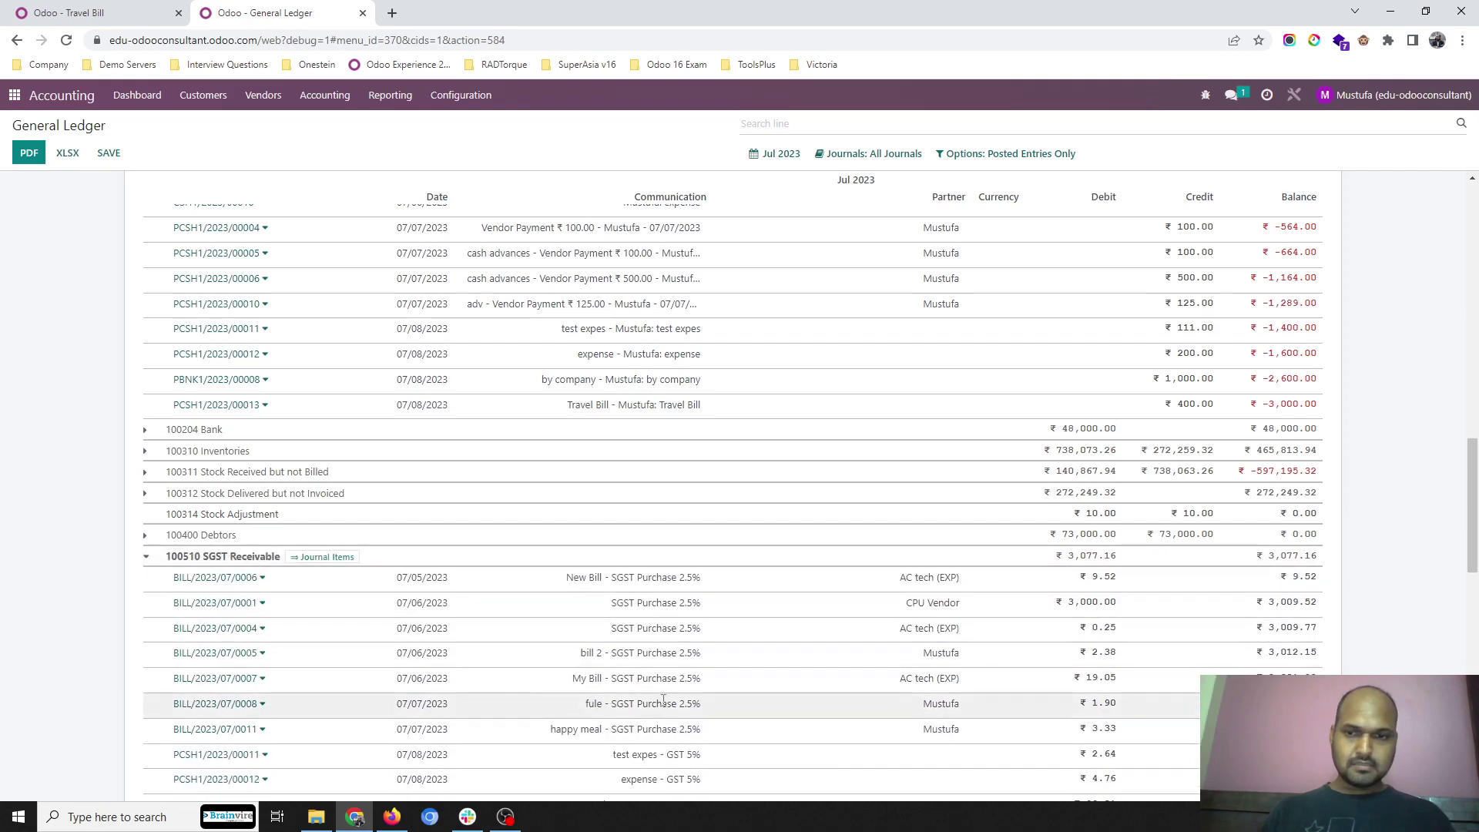
scroll(663, 701, down, 6)
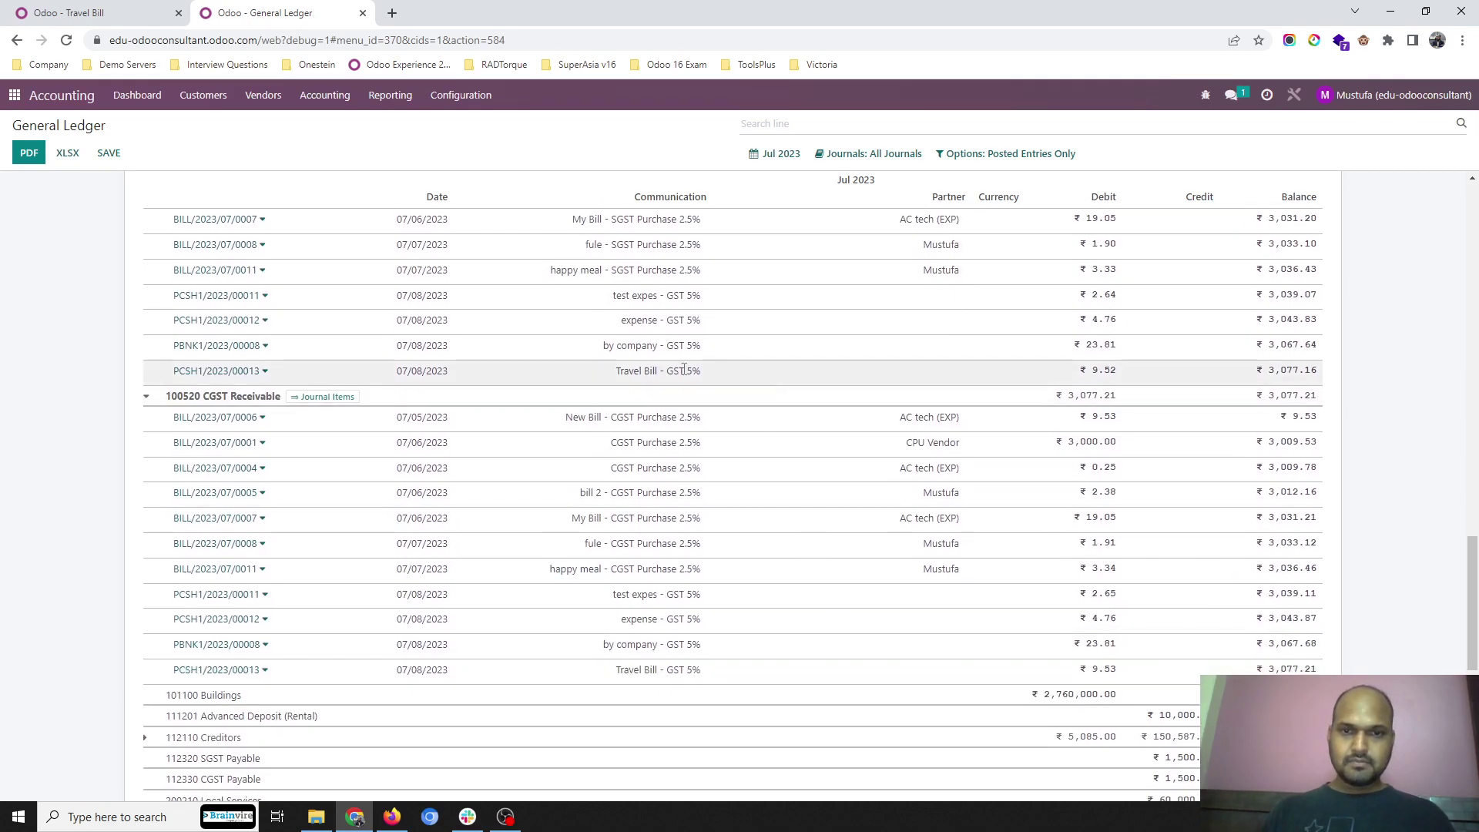
scroll(651, 526, up, 10)
scroll(651, 527, up, 5)
- Open the Cash journal's reconciliation in Accounting and match the ₹450 employee advance with the Travel Bill outstanding payment
click(87, 11)
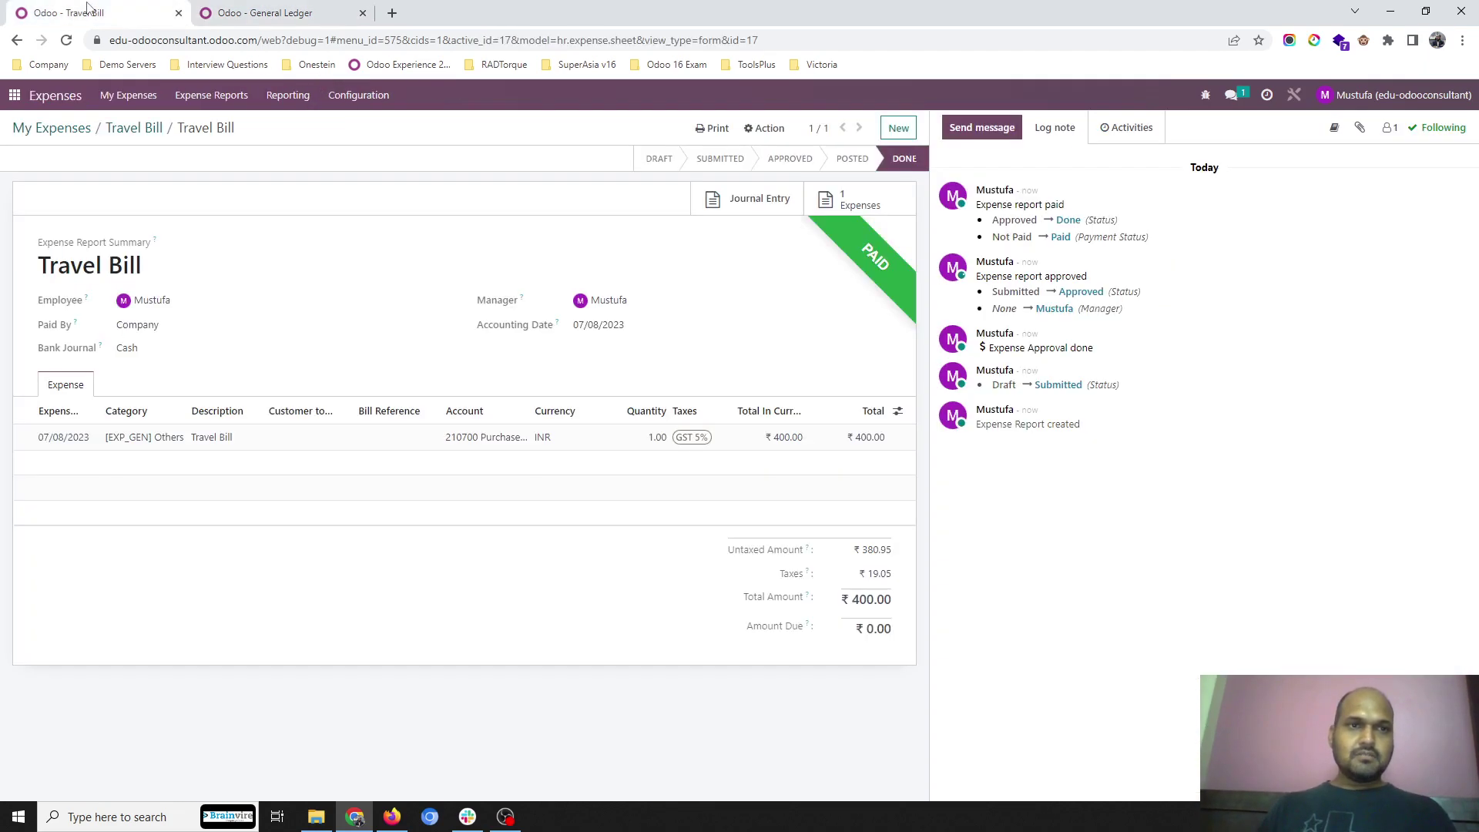
click(20, 100)
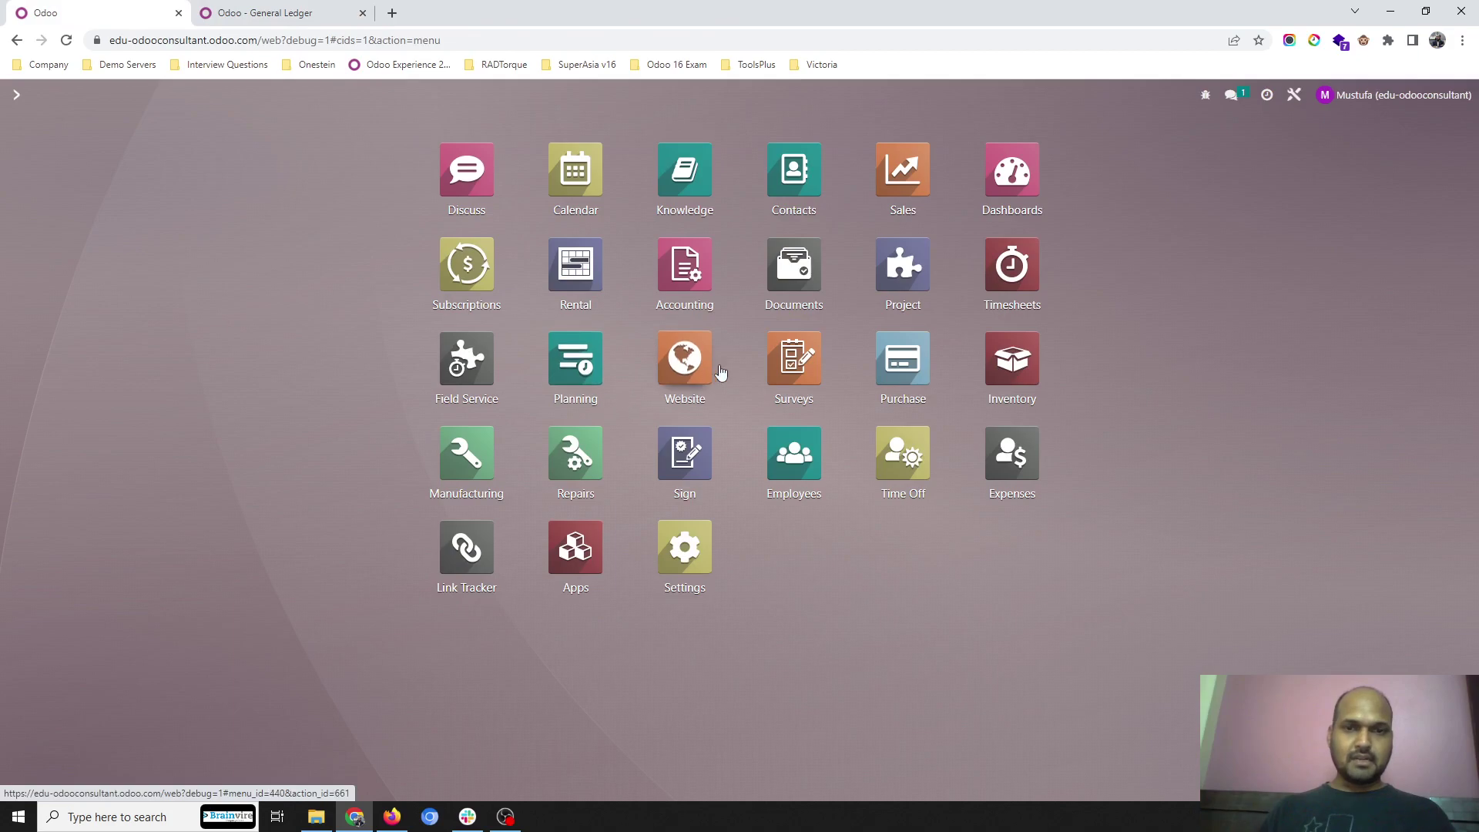
click(684, 266)
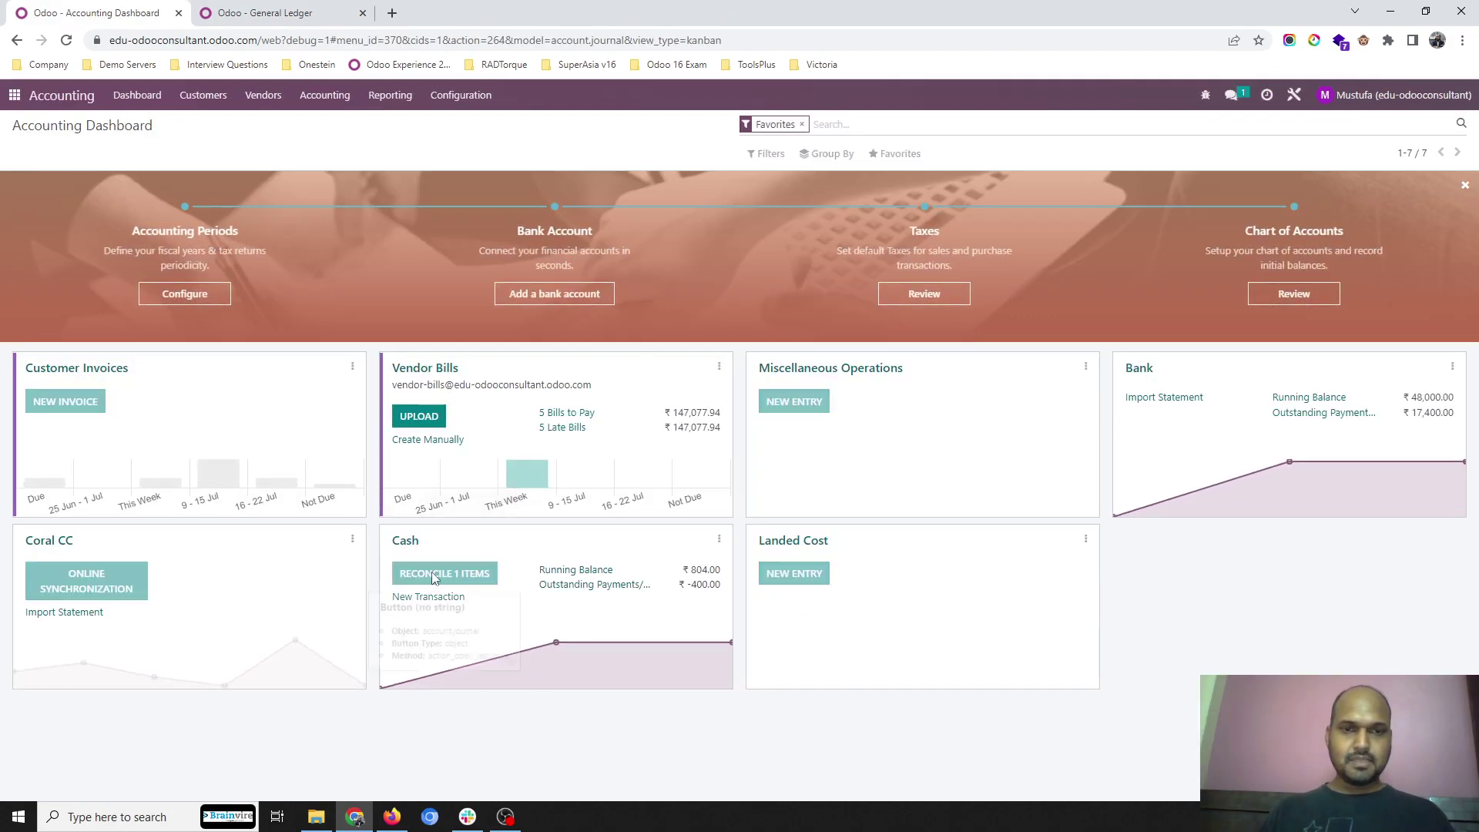
click(445, 573)
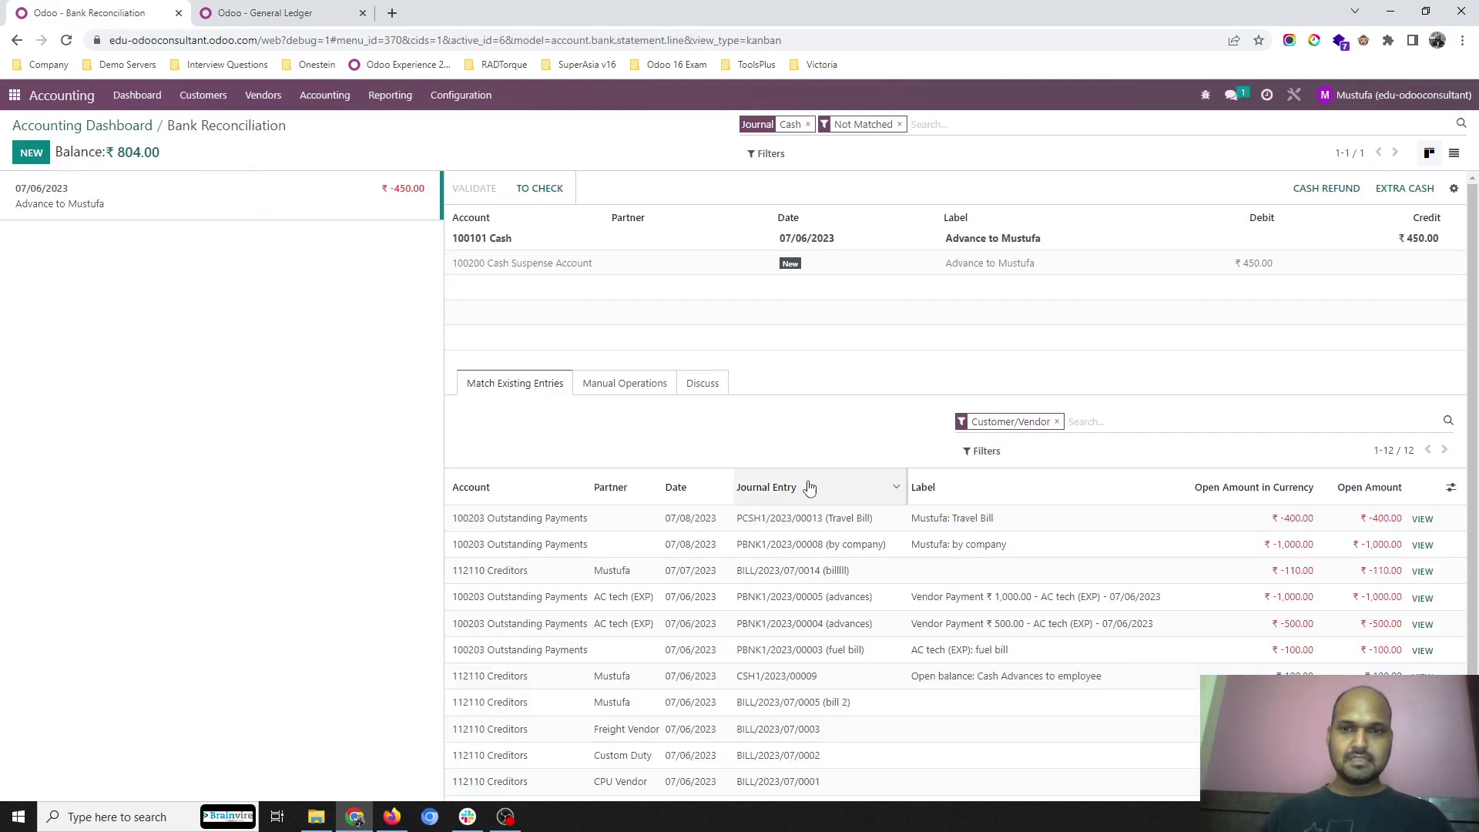
click(909, 523)
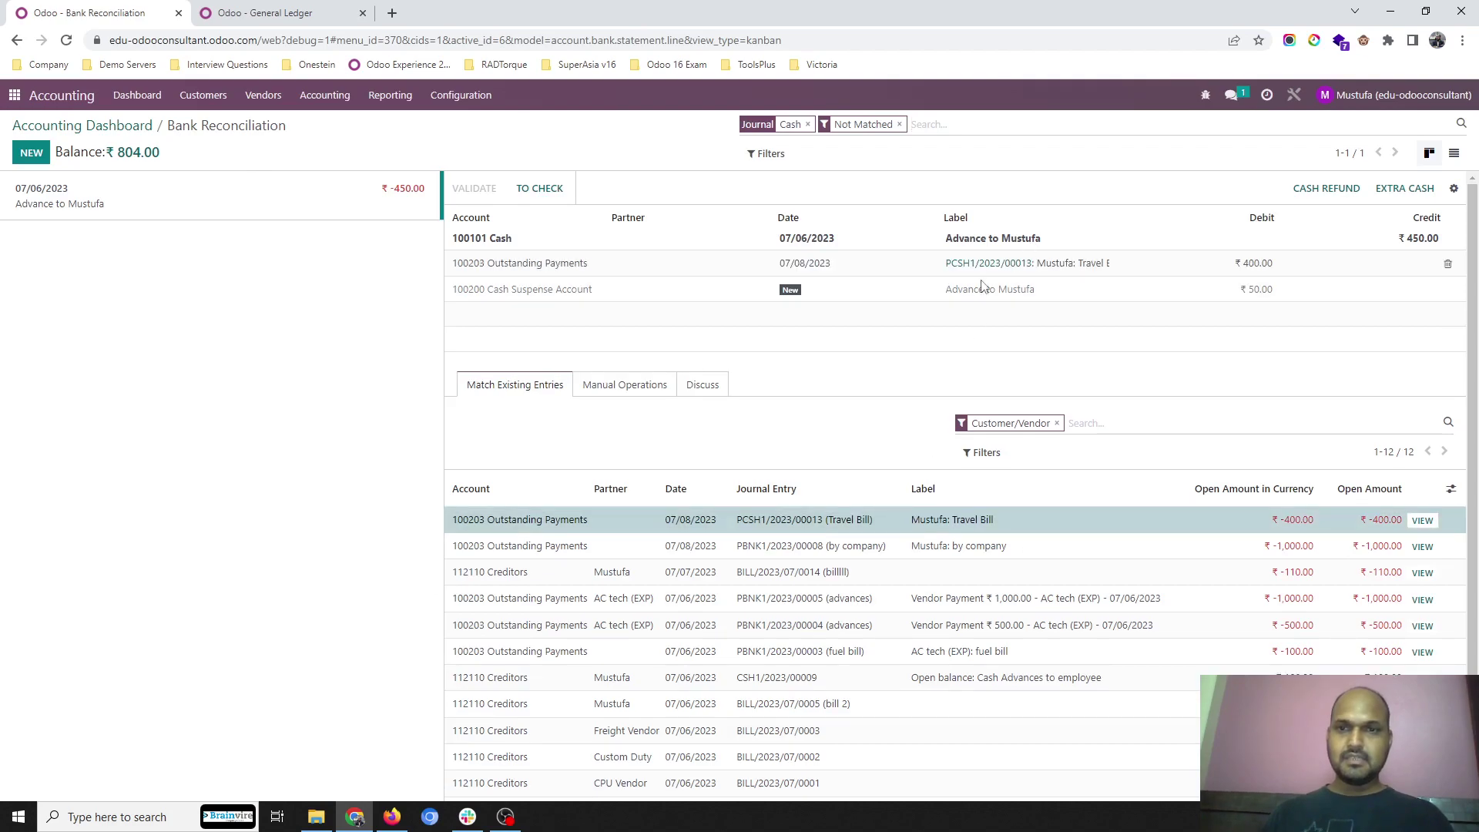
- Assign the unspent remainder of the advance as a Cash Refund and validate the reconciliation
click(1397, 194)
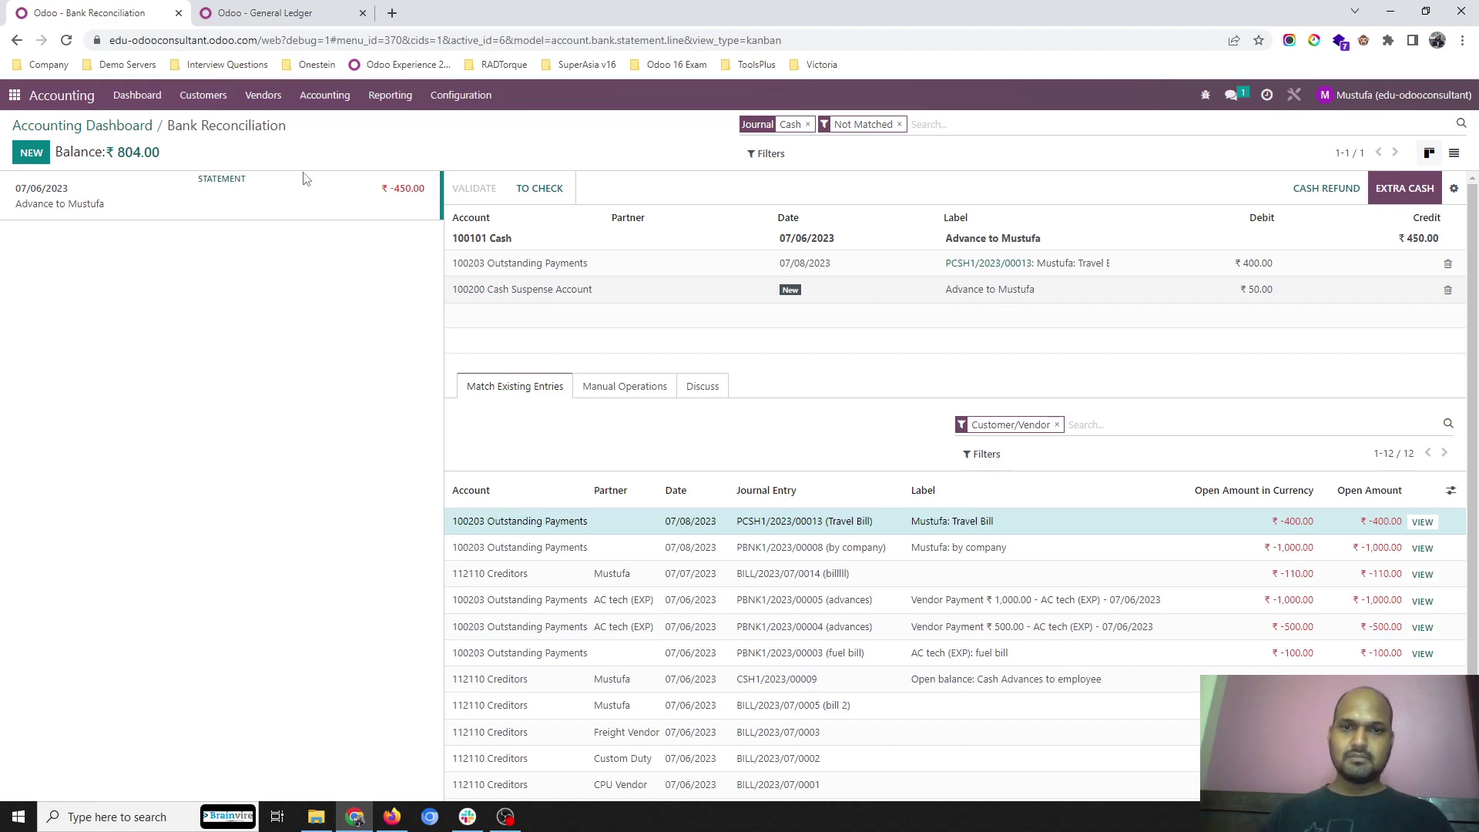
click(1342, 198)
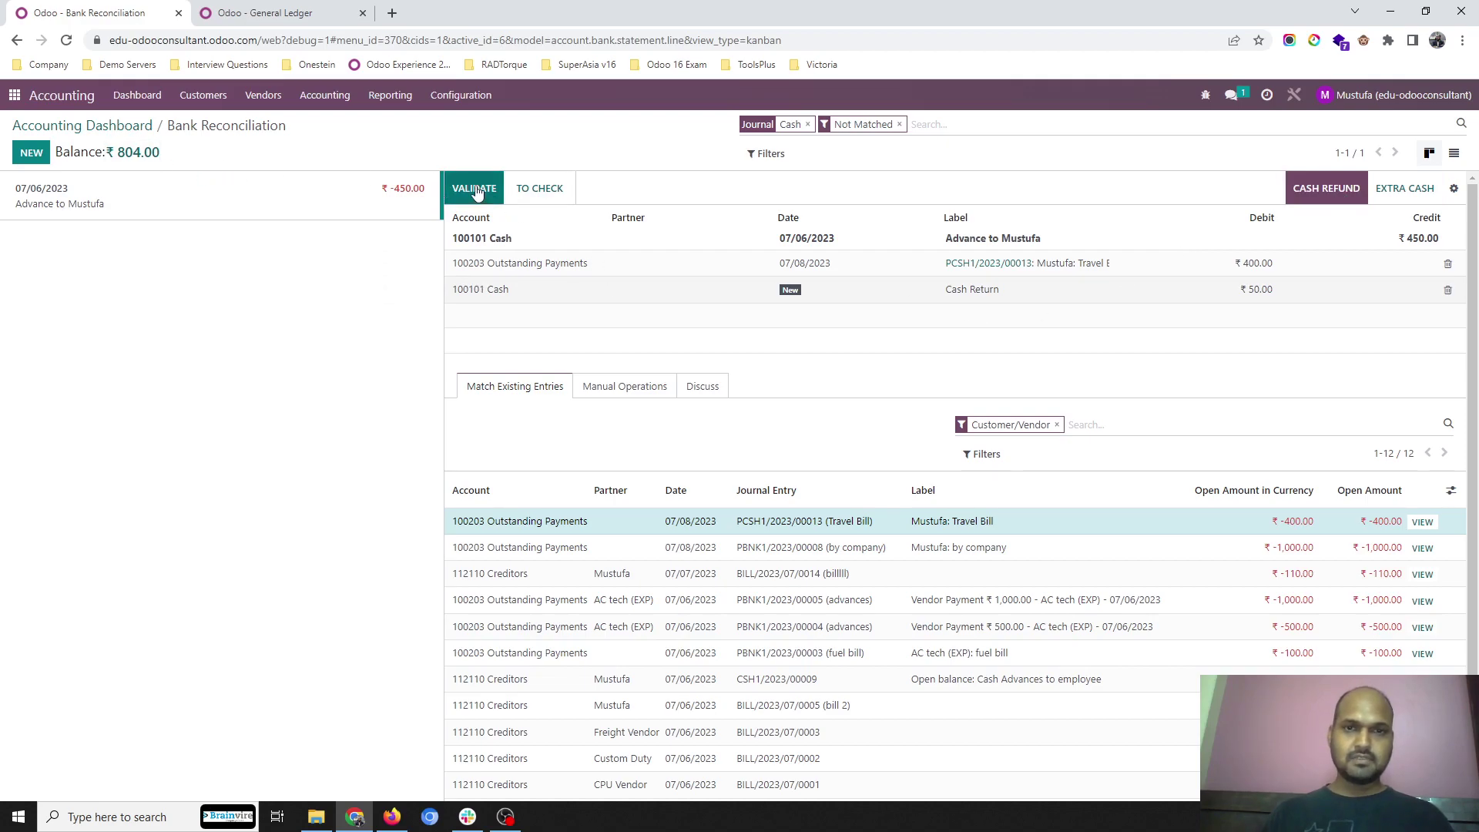
click(476, 191)
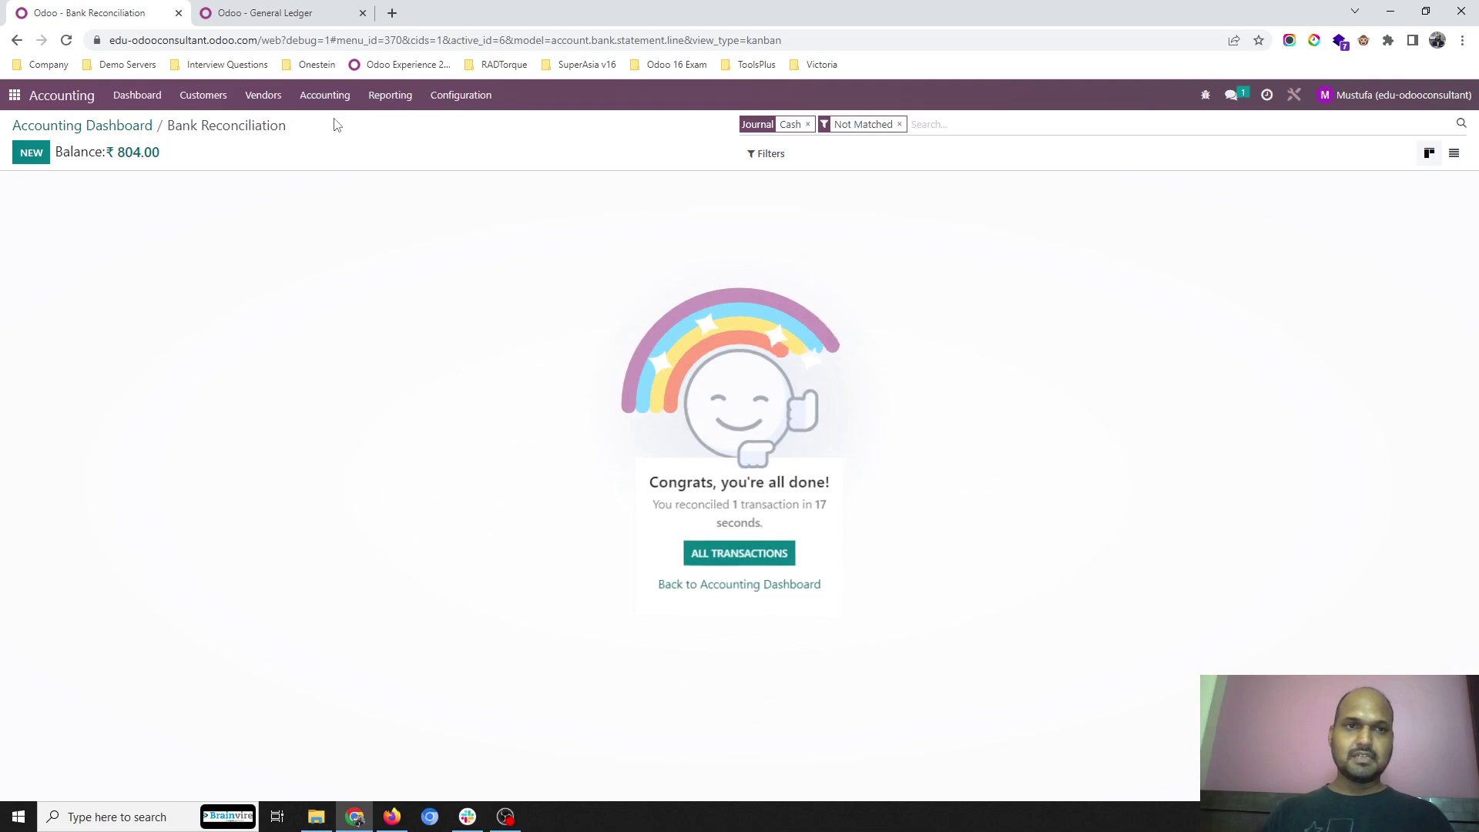
- Reload the General Ledger and examine the Cash Return line under 100101 Cash and the Travel Bill lines under 100203 Outstanding Payments
click(243, 13)
click(514, 40)
key(Return)
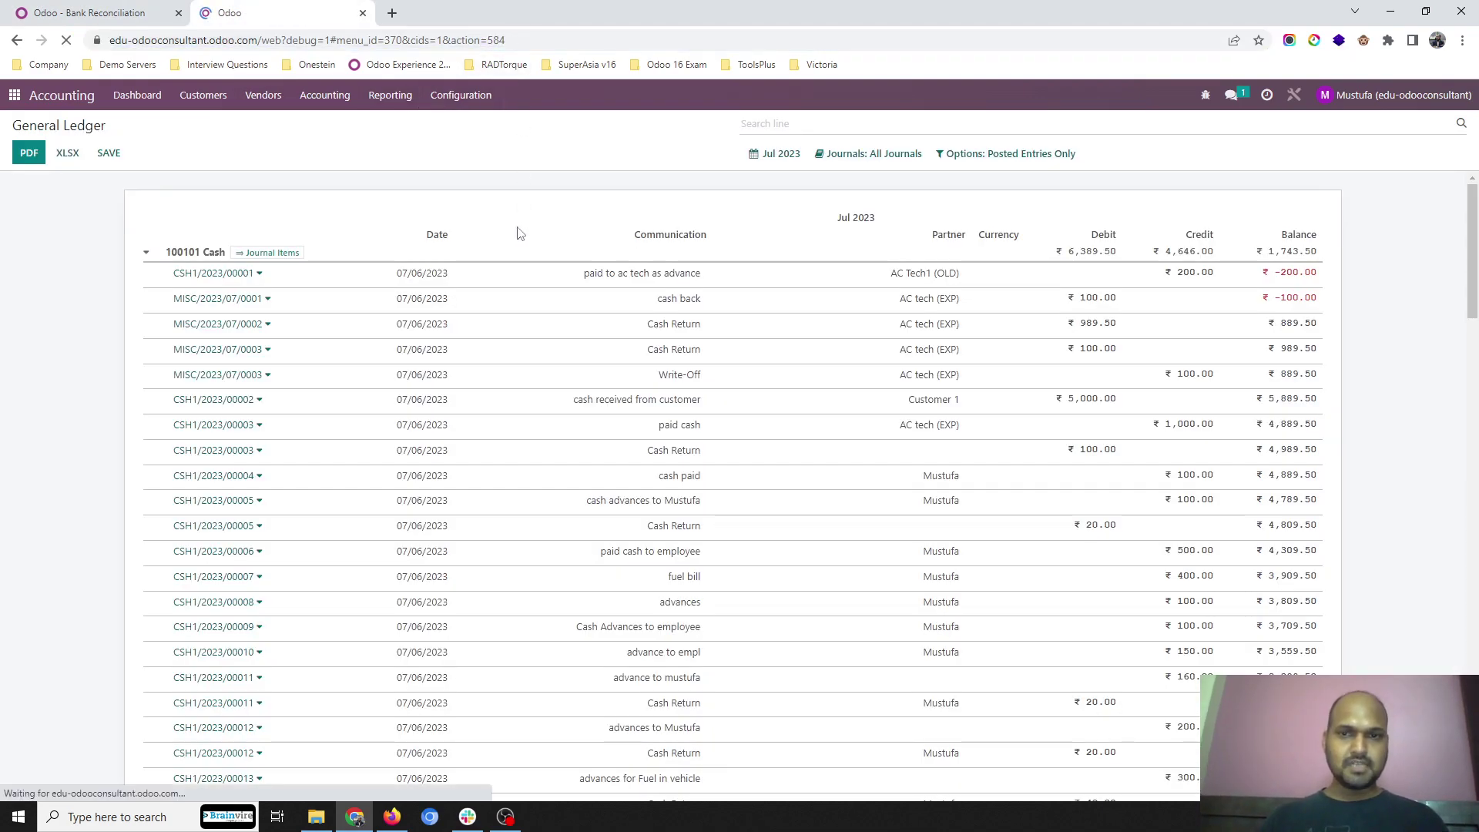
scroll(643, 485, down, 5)
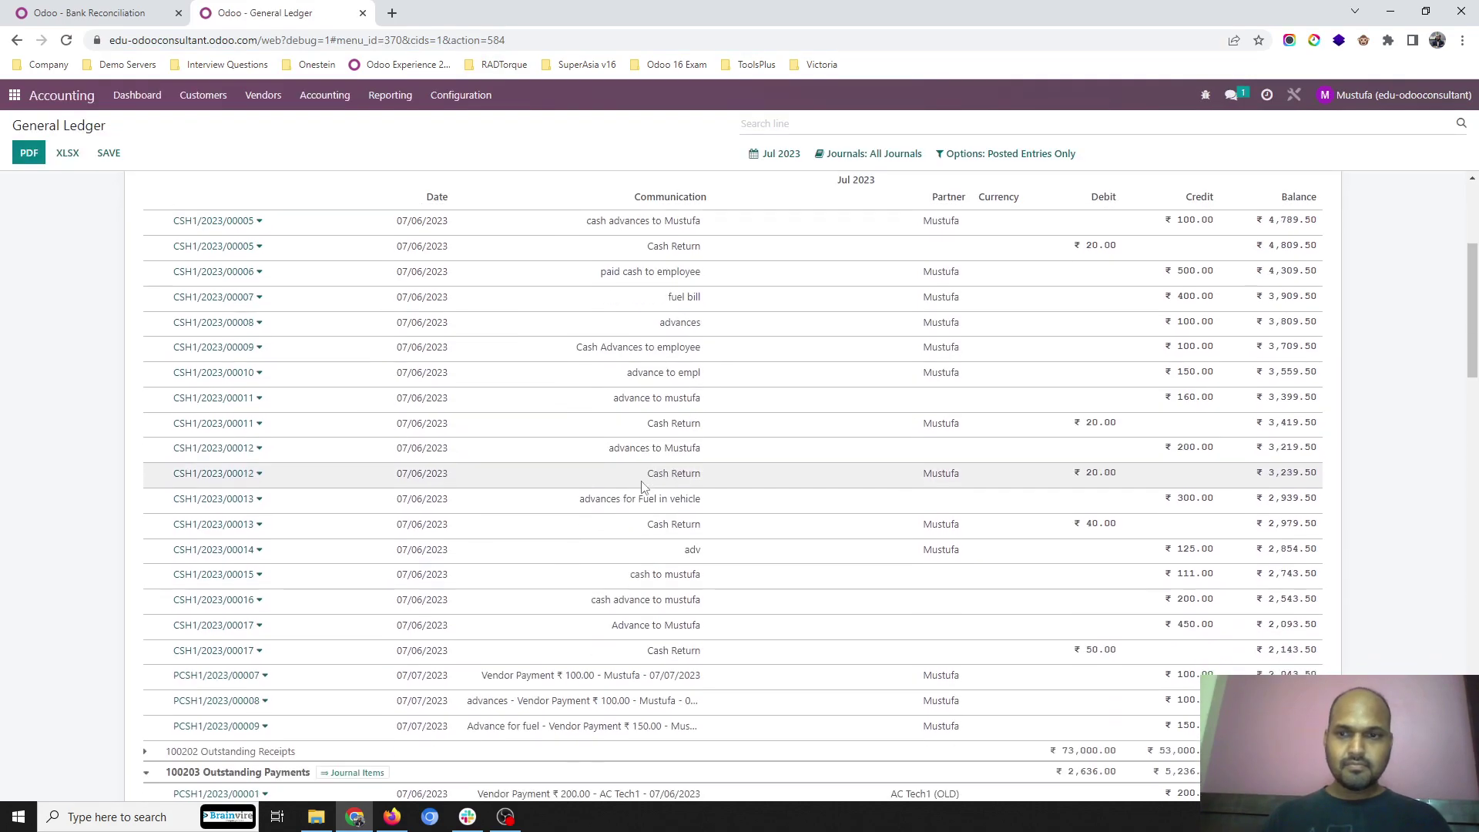
scroll(643, 481, down, 1)
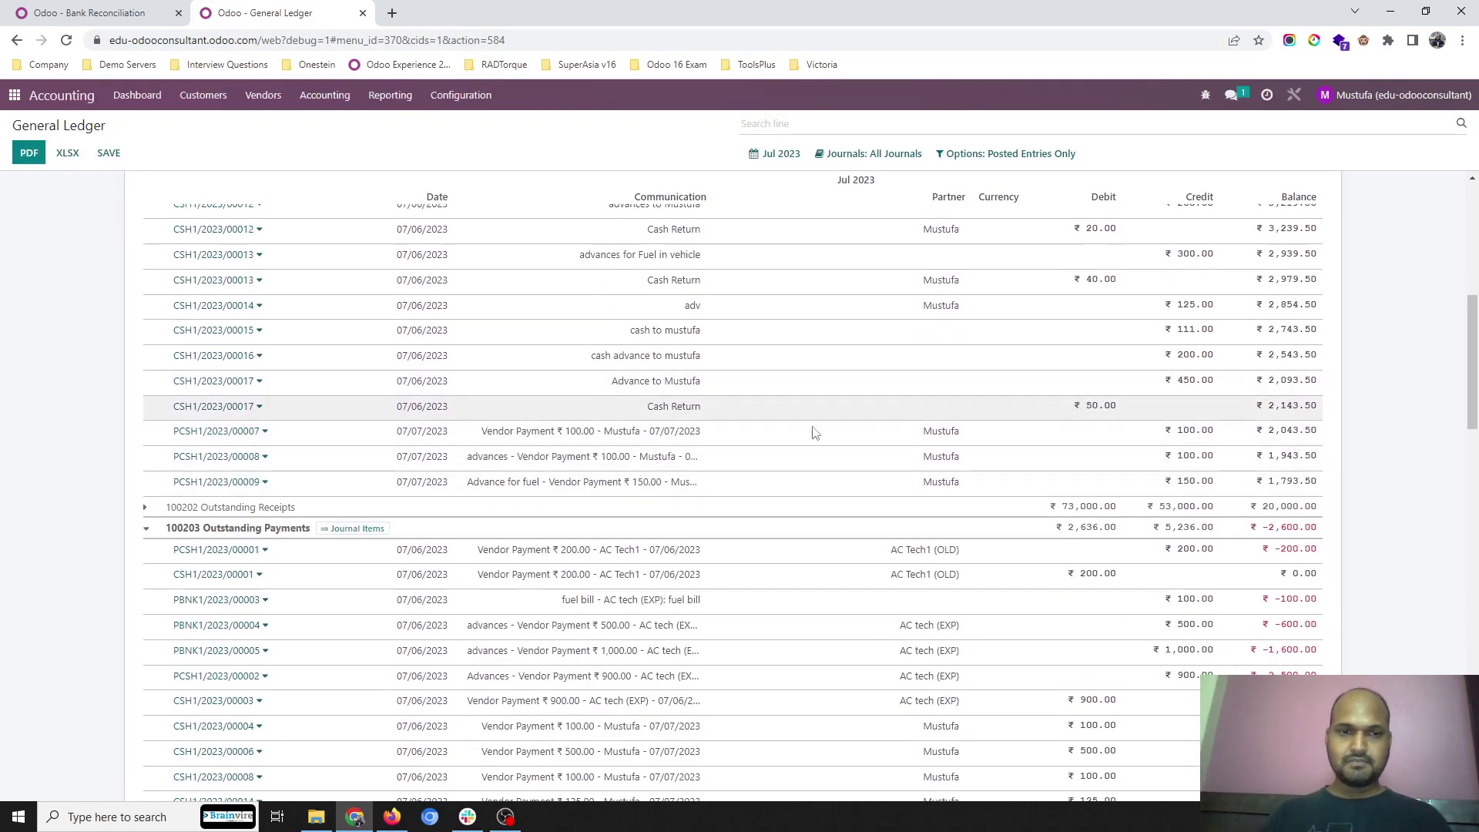
scroll(409, 651, down, 7)
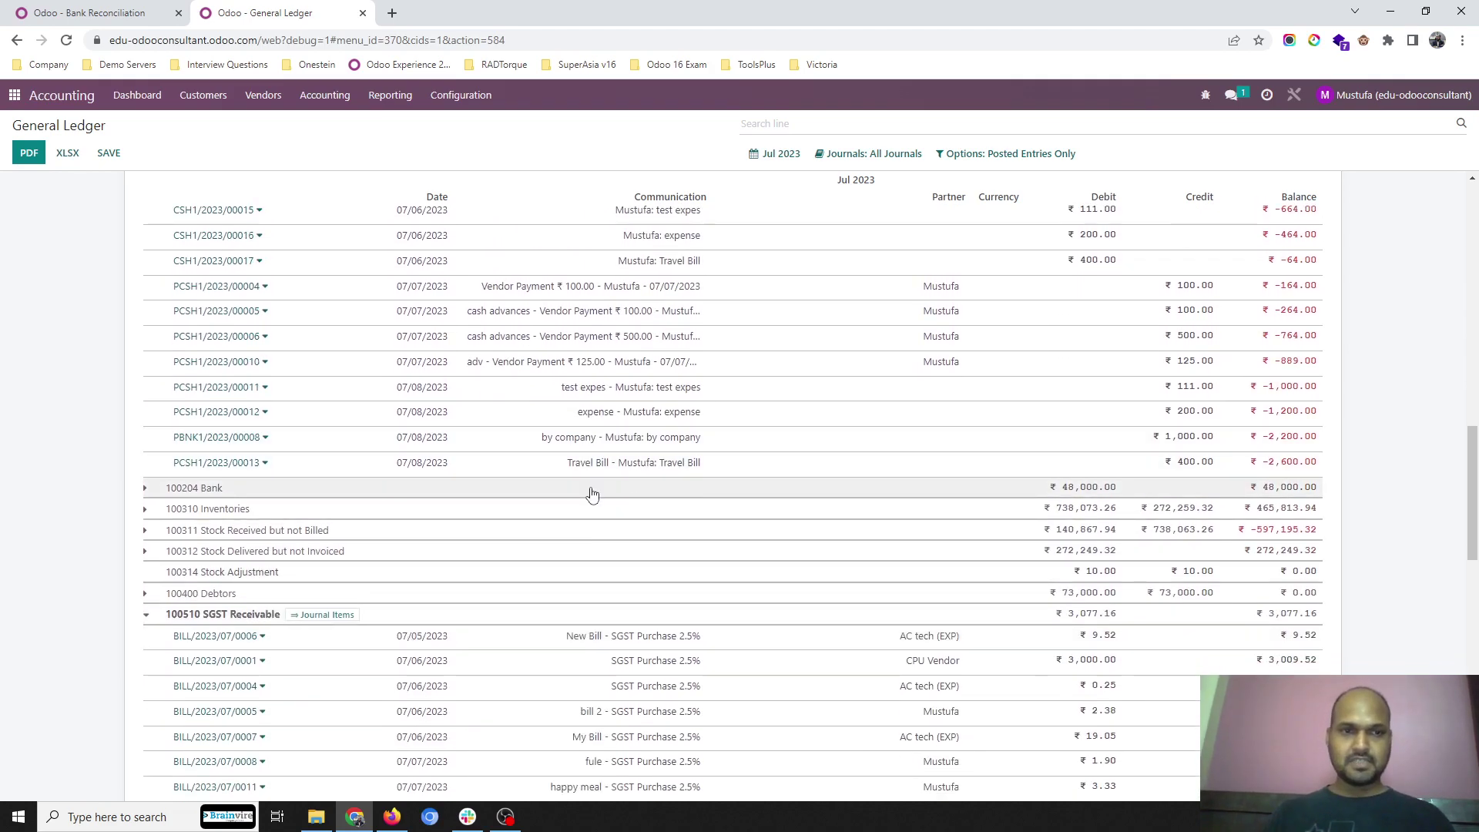
scroll(440, 552, up, 5)
- View the list of vendor bills and the list of vendor payments
click(263, 95)
click(282, 131)
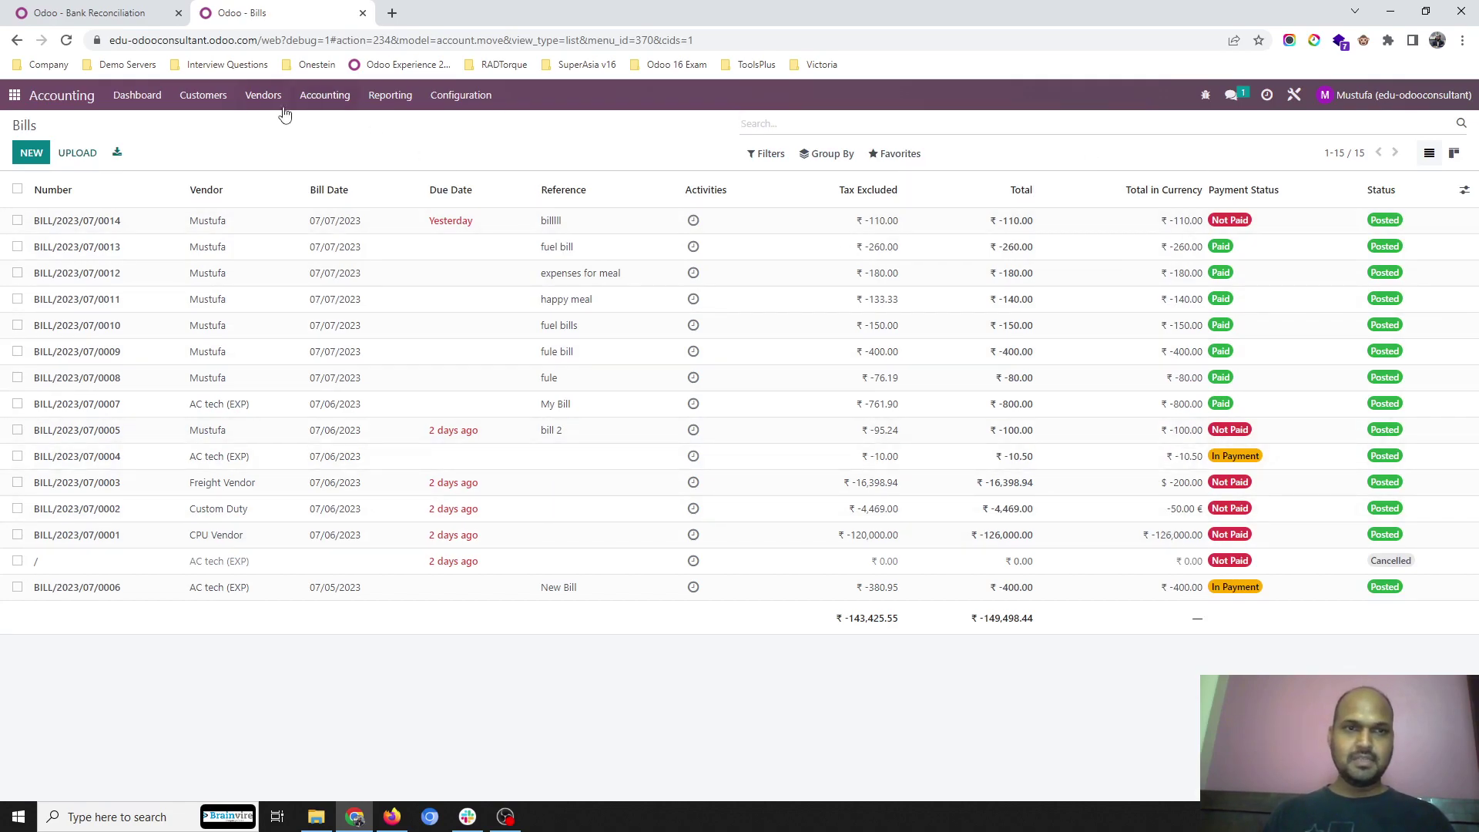
click(264, 95)
click(282, 184)
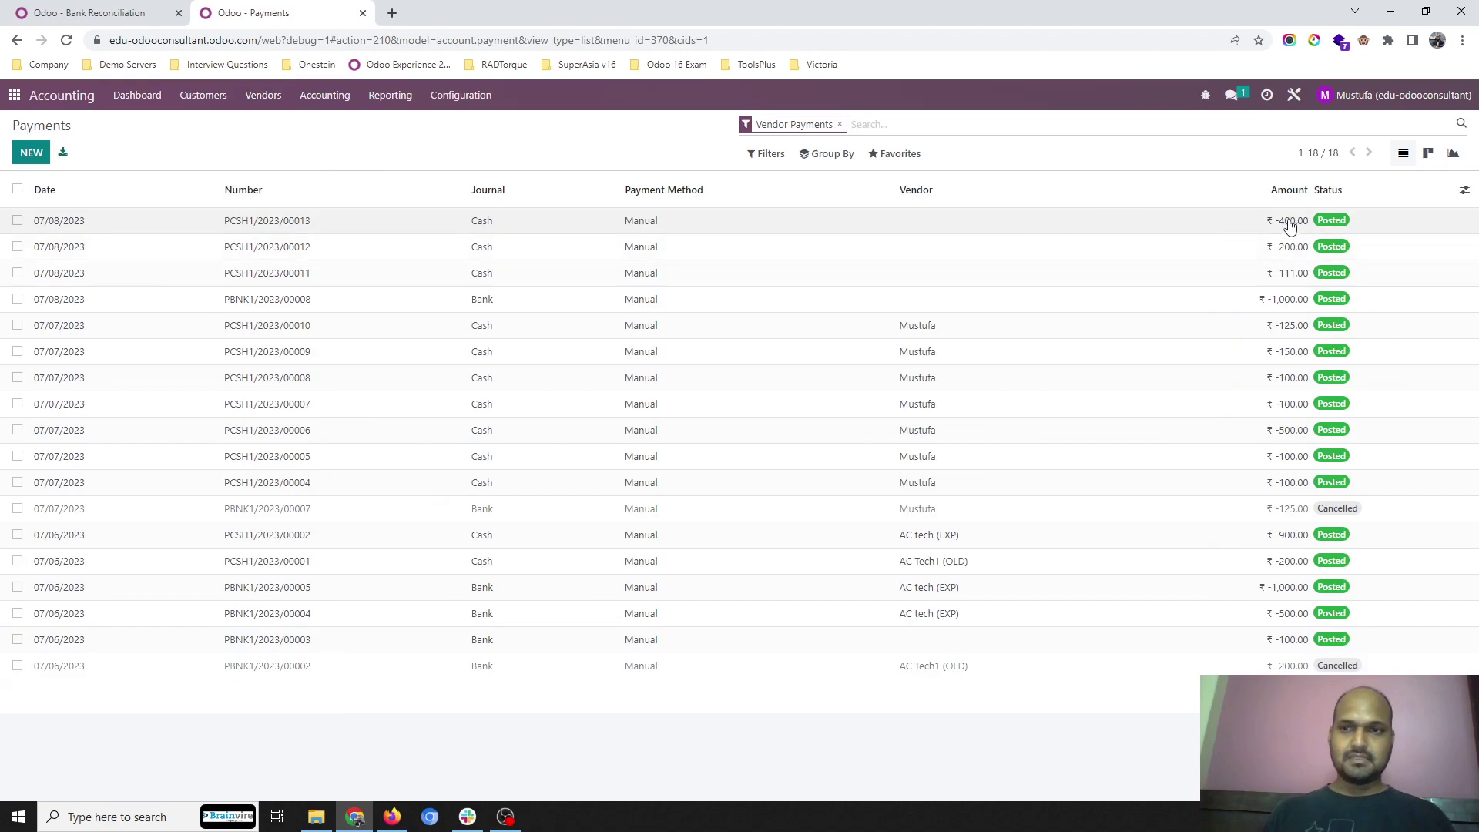
- Open the ₹400 Travel Bill payment, inspect its linked expense report, and return to the payments list
click(581, 221)
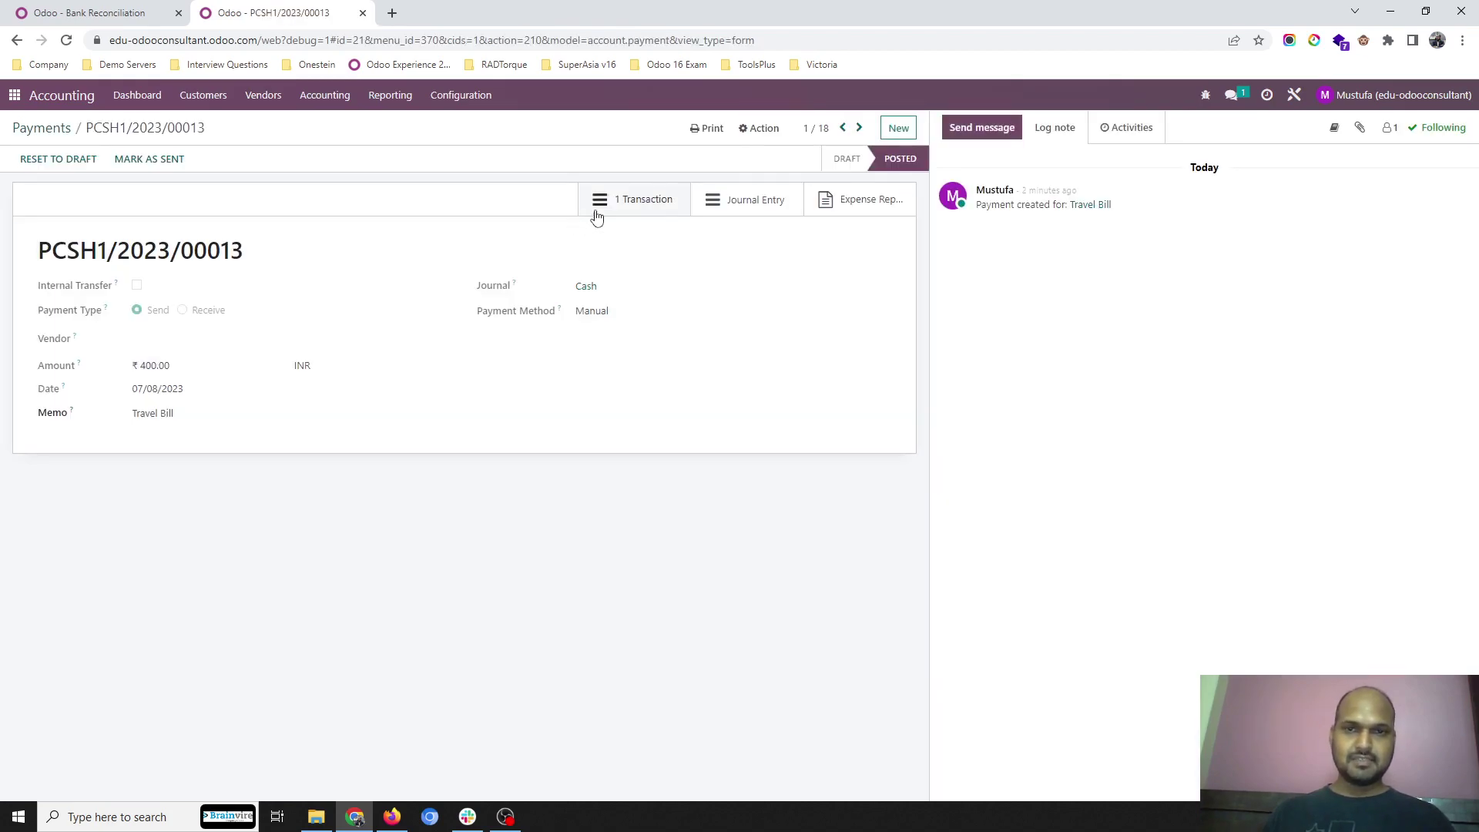
click(874, 205)
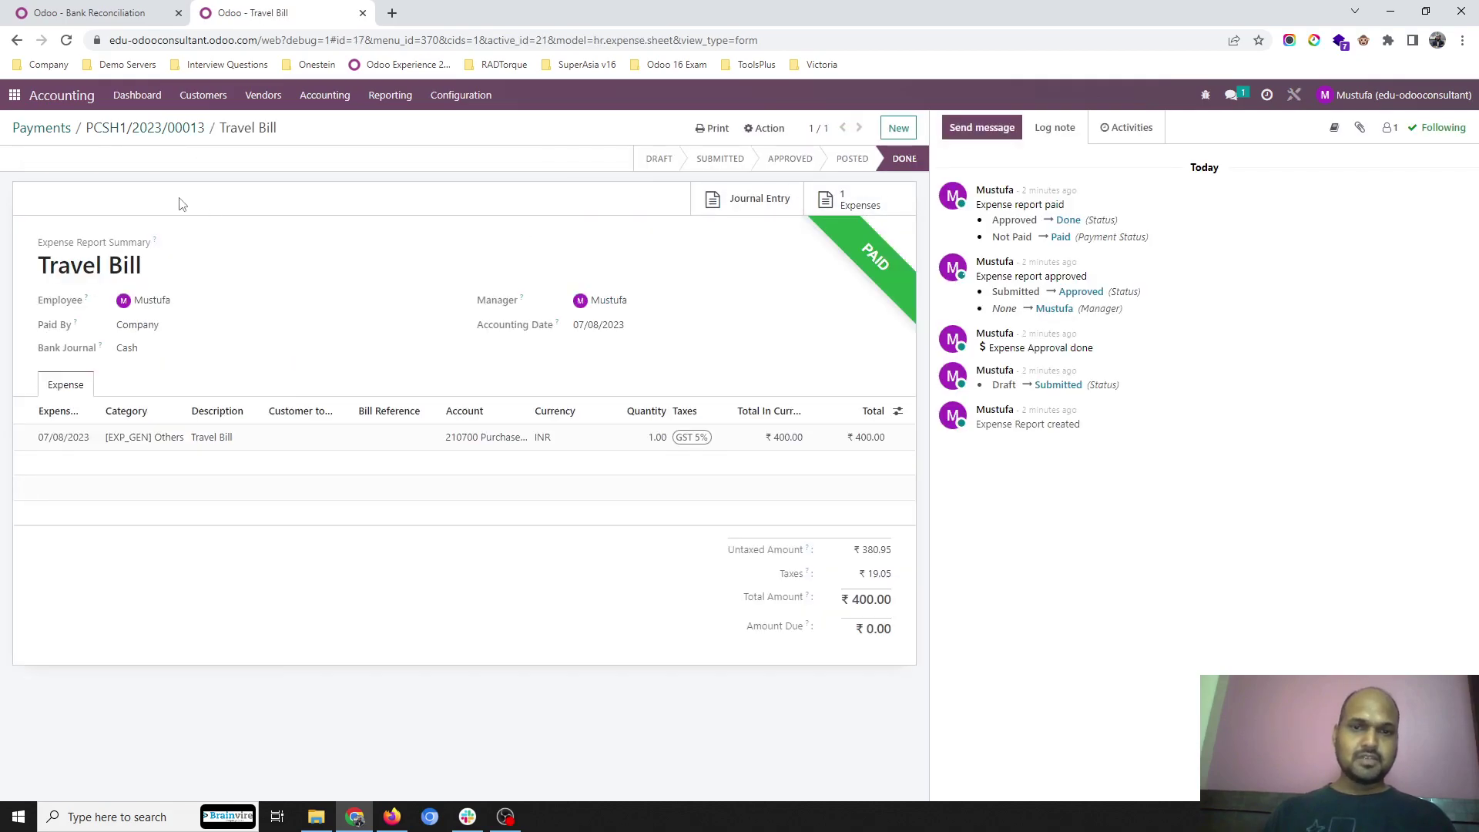
click(140, 129)
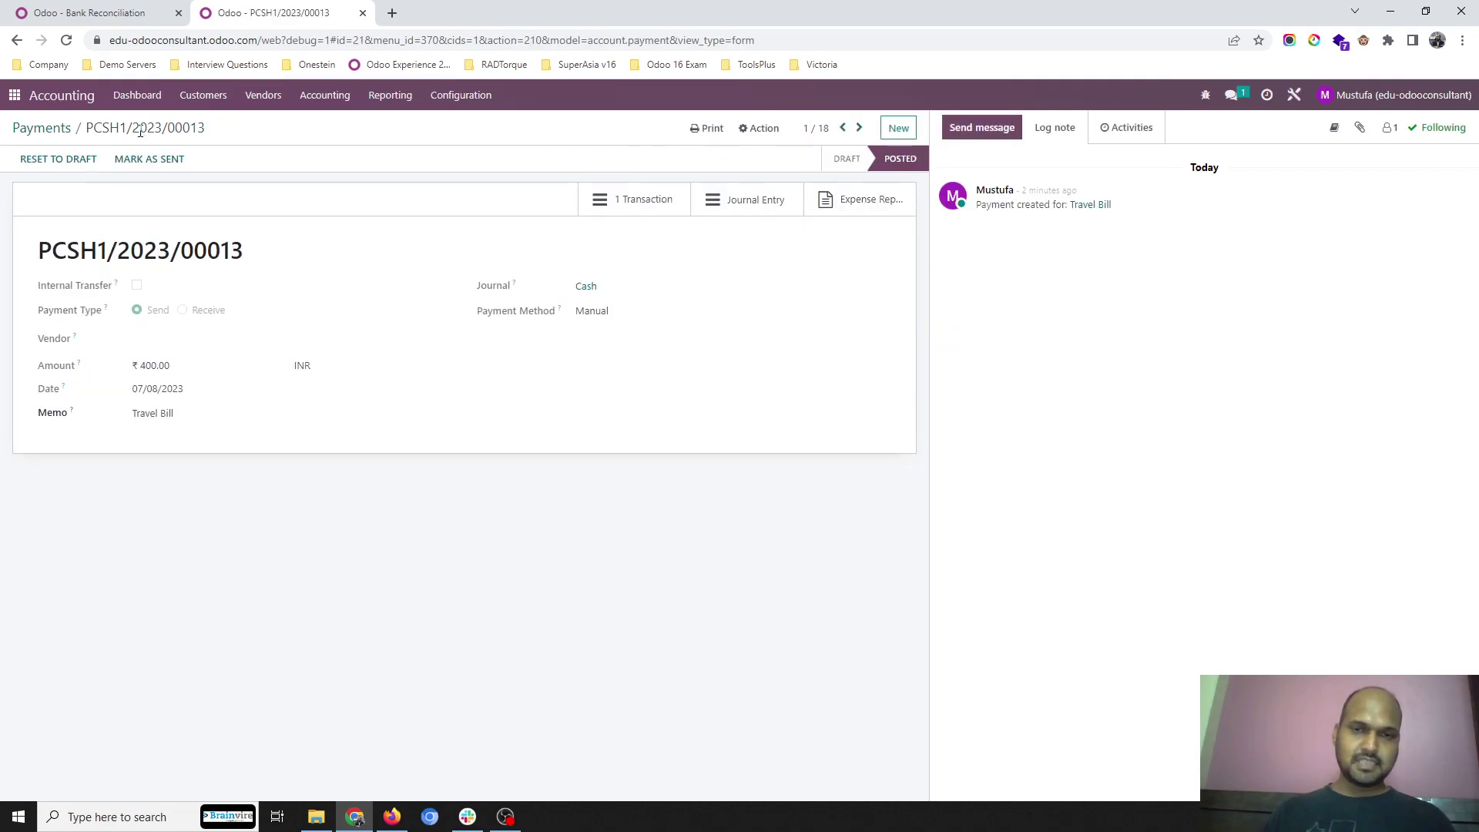
click(42, 129)
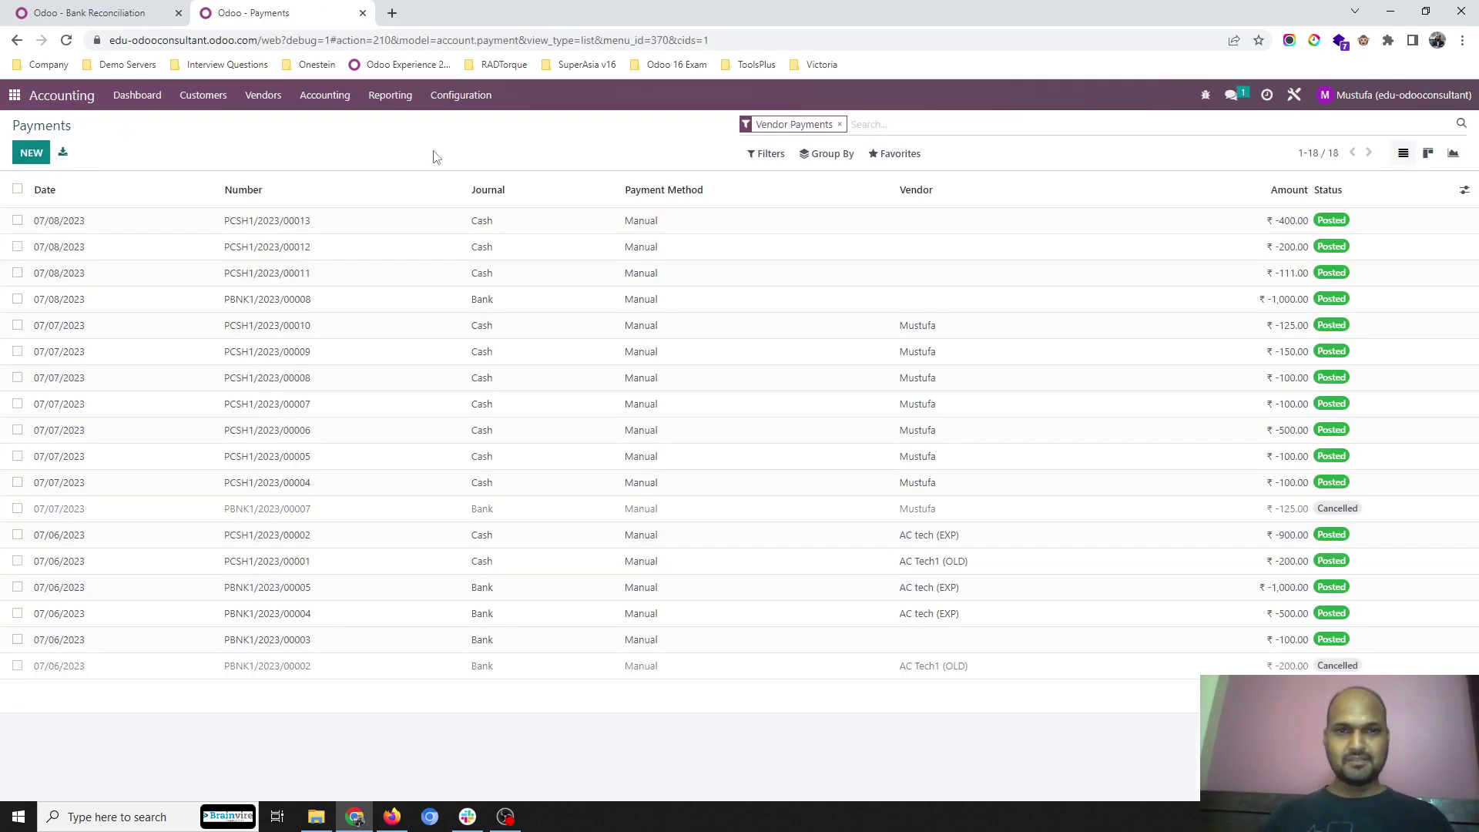